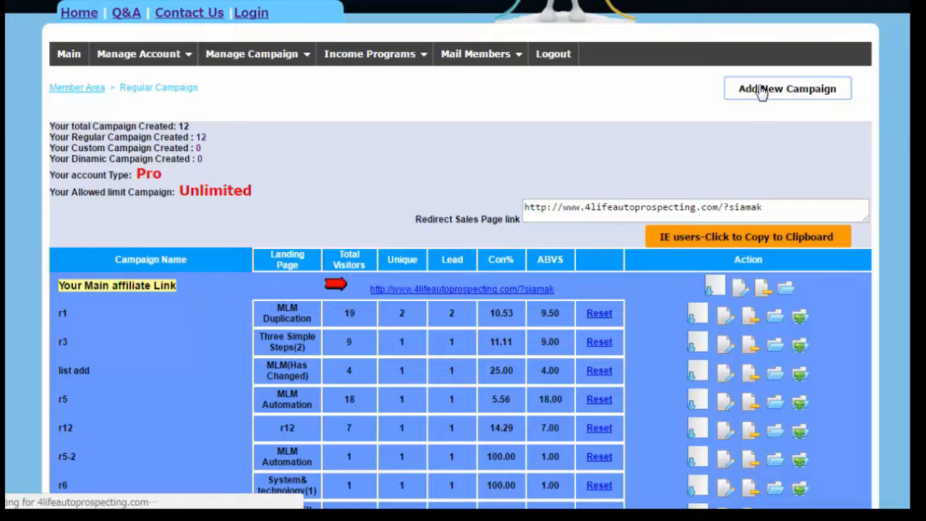
Examine the available landing page templates and the campaign settings form on the new regular campaign page
scroll(762, 92, "down", 2)
scroll(761, 92, "down", 5)
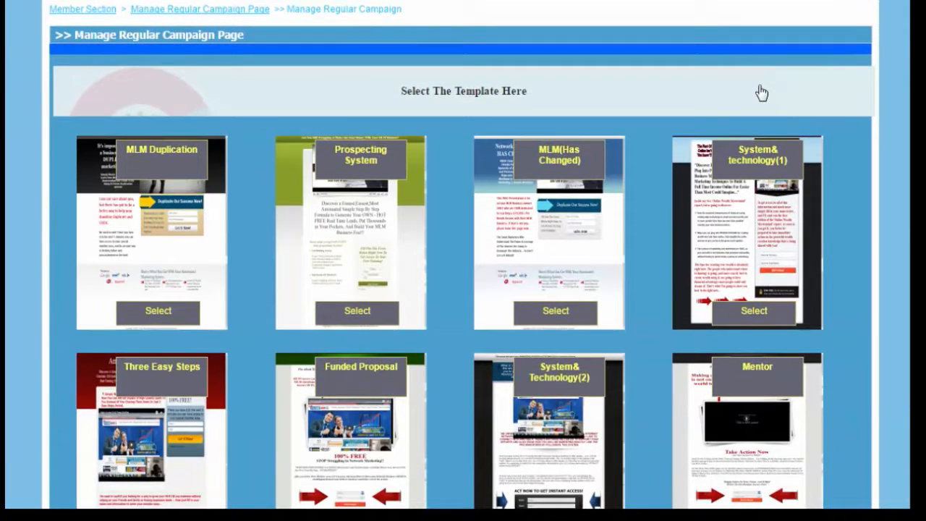
scroll(761, 92, "down", 1)
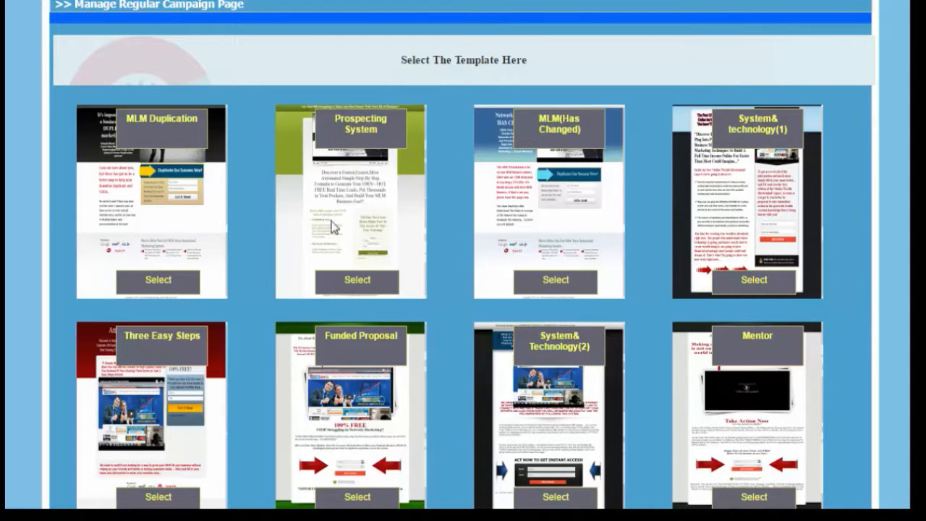
scroll(355, 227, "down", 4)
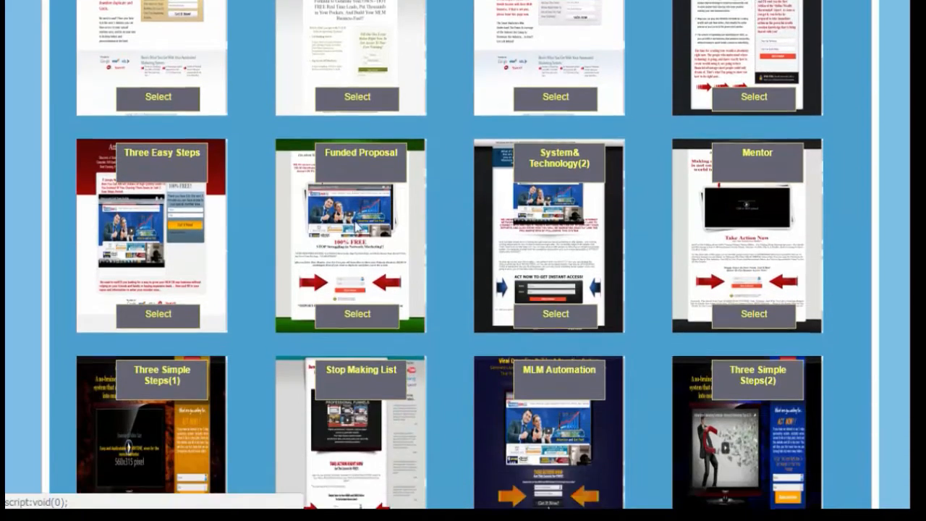
scroll(356, 227, "up", 3)
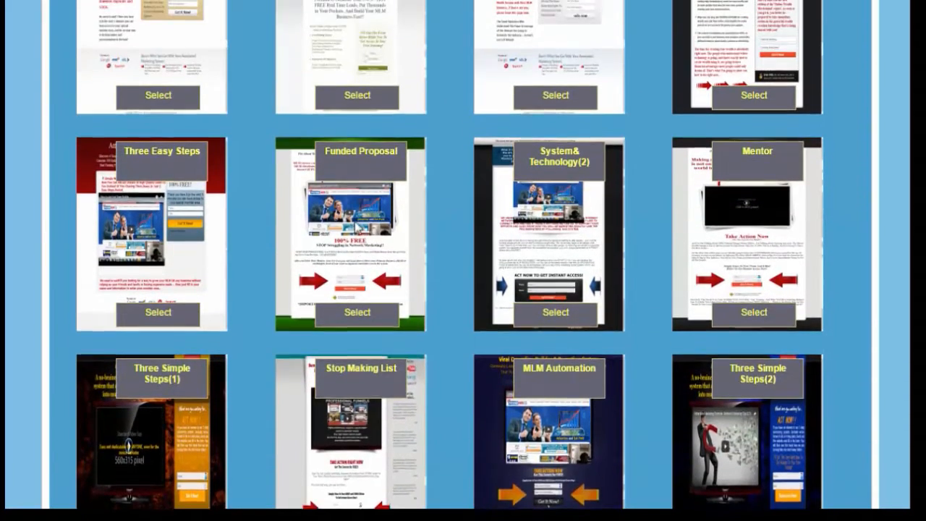
scroll(356, 227, "up", 2)
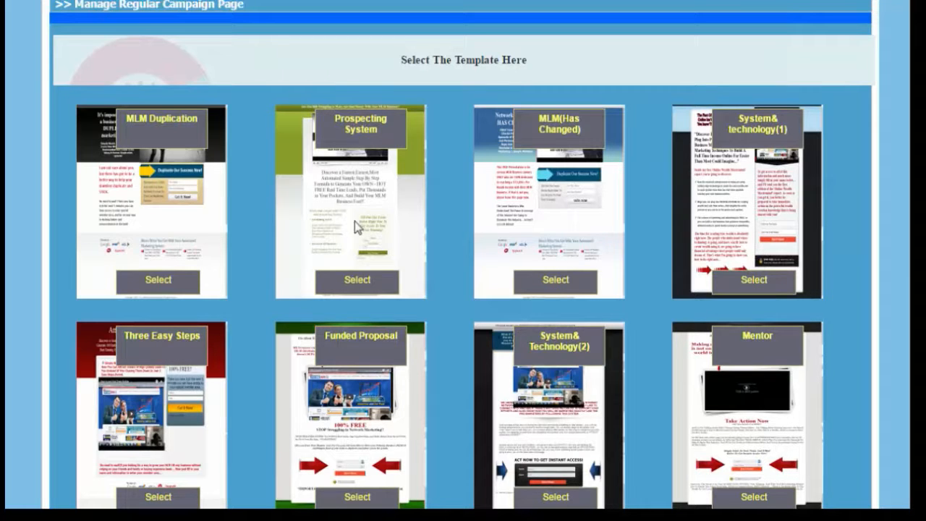
scroll(355, 226, "down", 9)
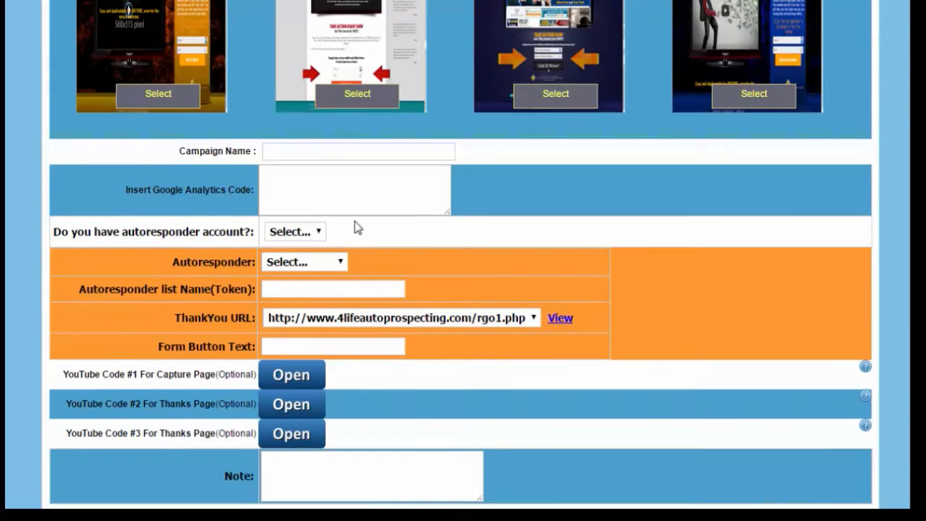
scroll(357, 228, "up", 6)
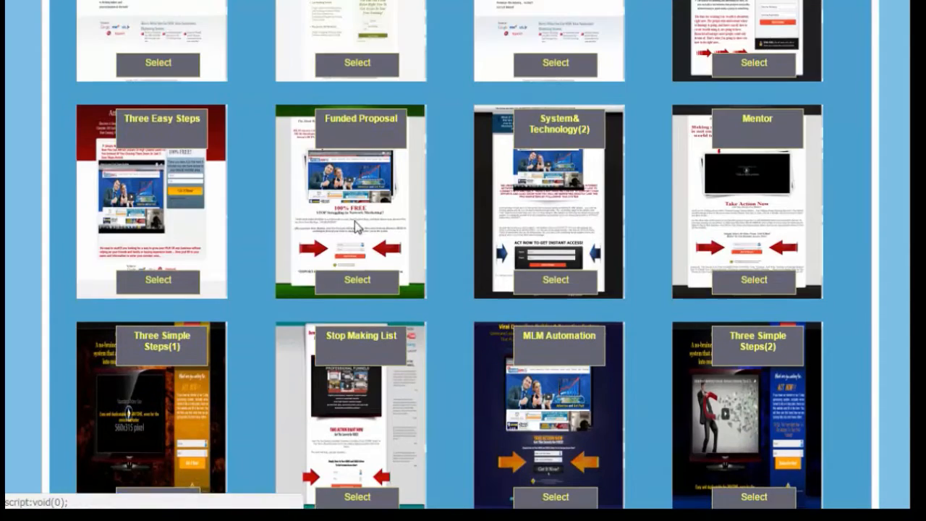
scroll(356, 226, "up", 3)
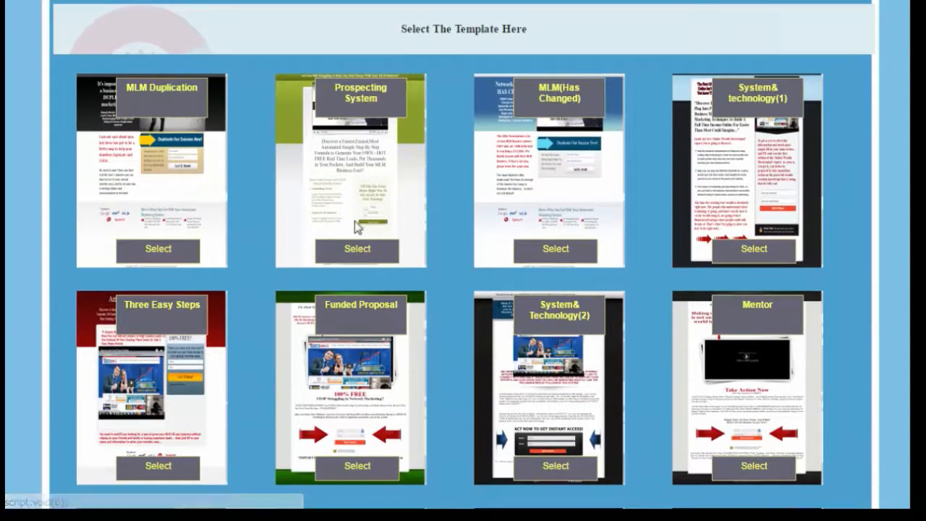
scroll(355, 227, "up", 2)
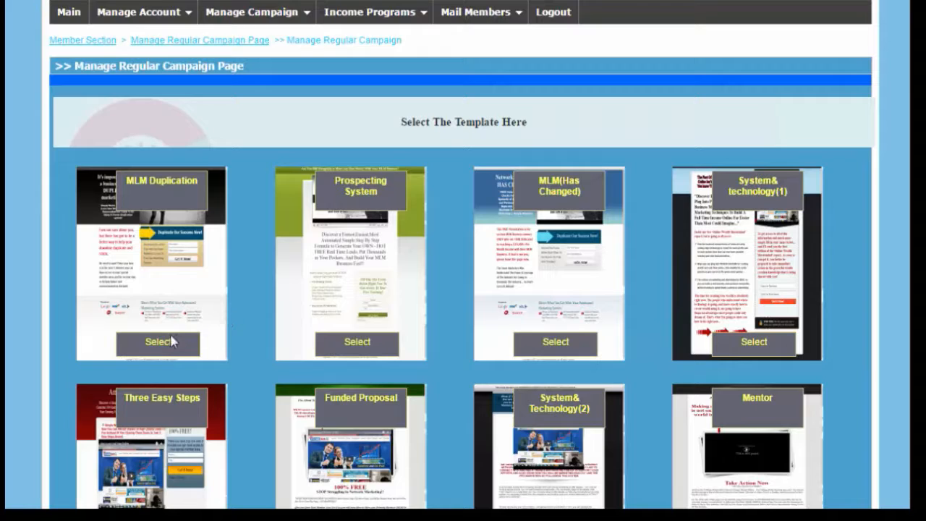
Select the MLM Duplication template, preview its landing page in a maximized window, and close the preview
left_click(153, 350)
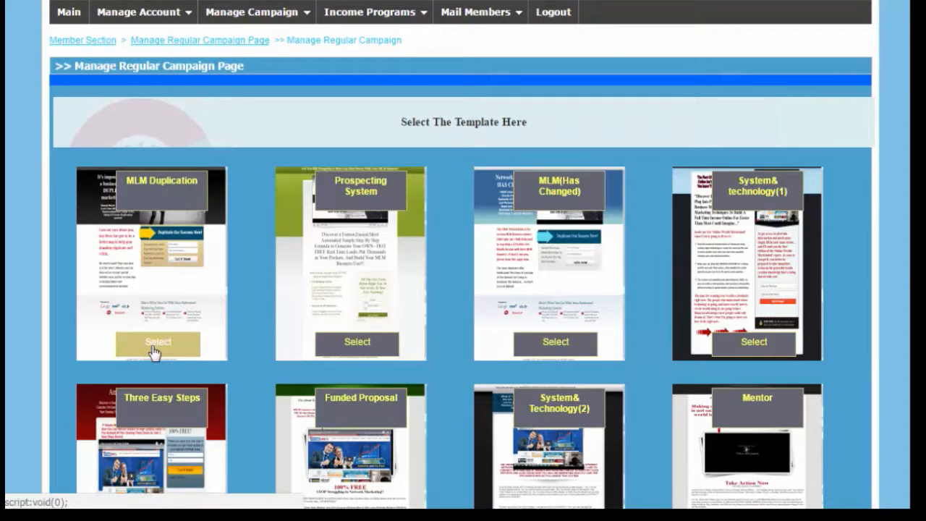
left_click(171, 199)
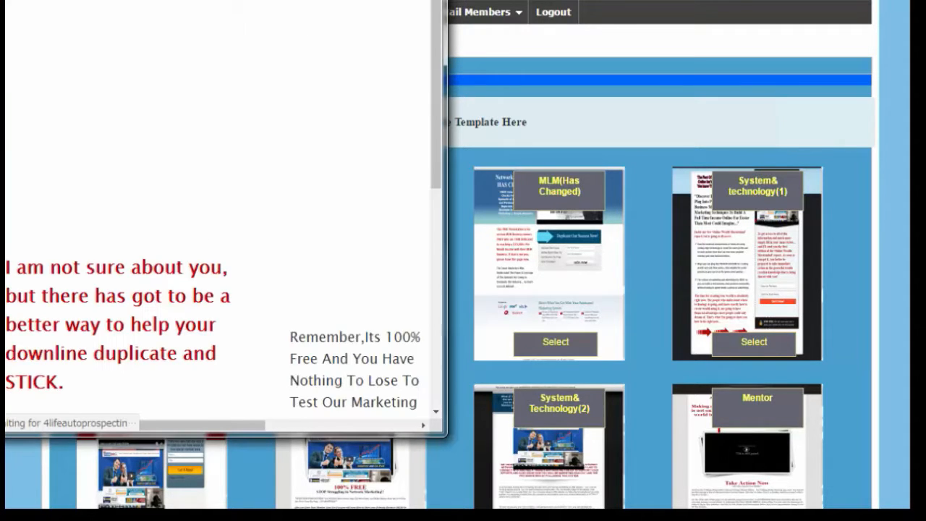
left_click_drag(310, 0, 334, 41)
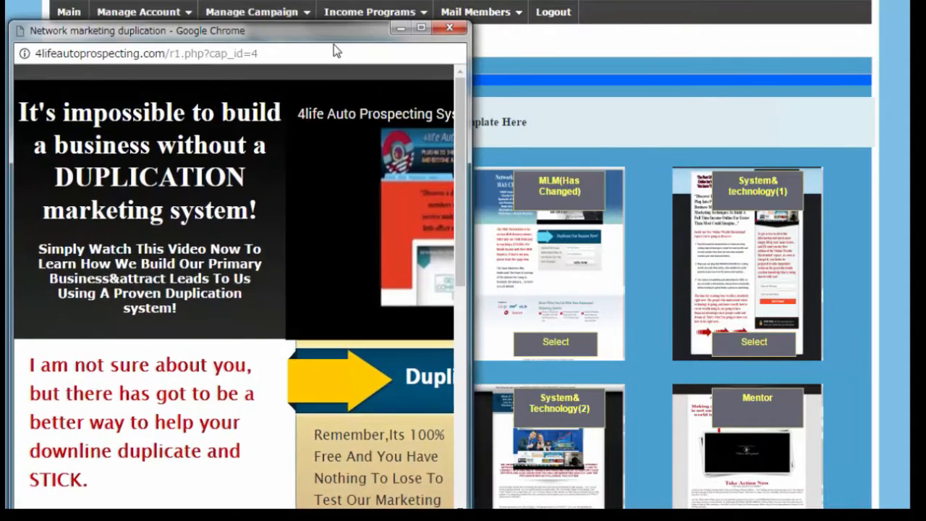
left_click(422, 28)
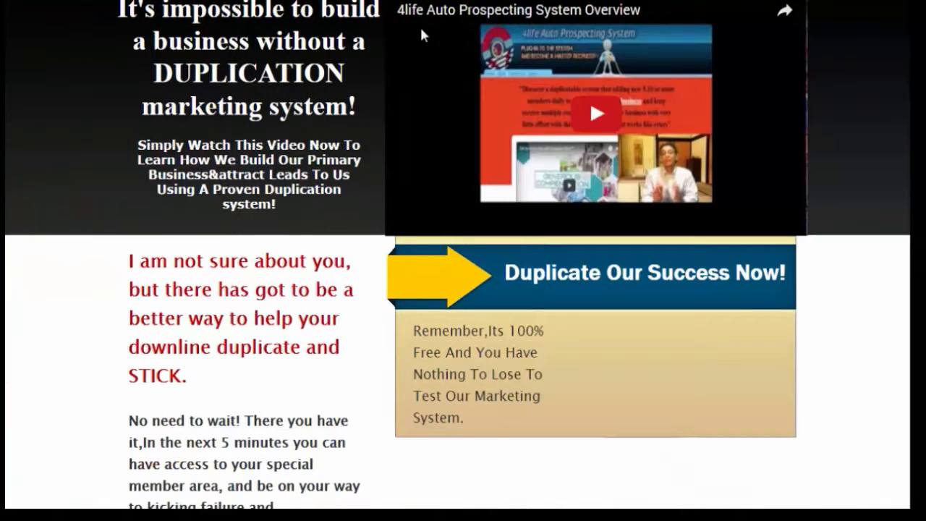
scroll(421, 31, "down", 4)
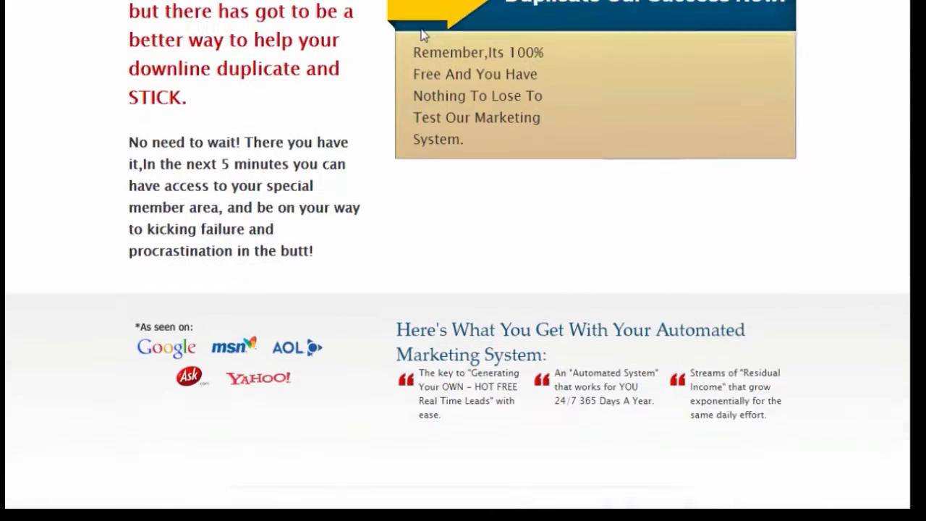
scroll(422, 30, "up", 4)
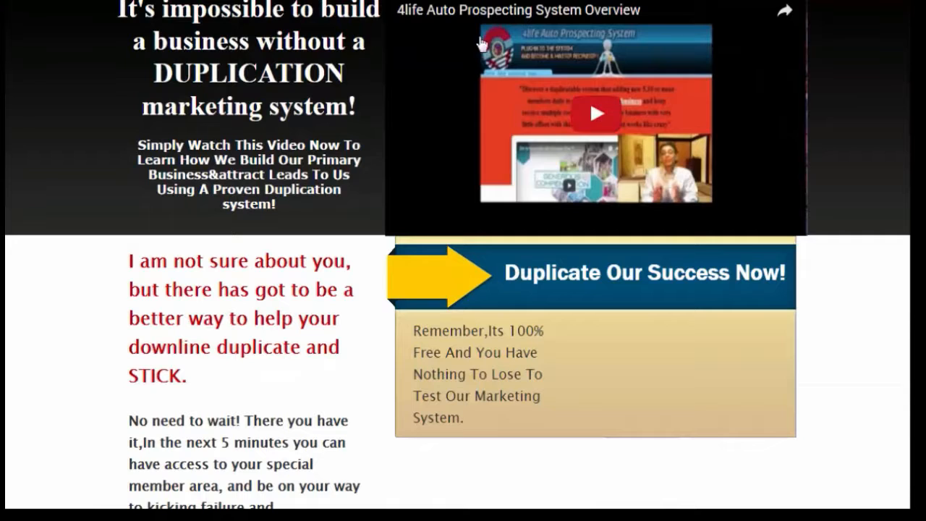
left_click(897, 1)
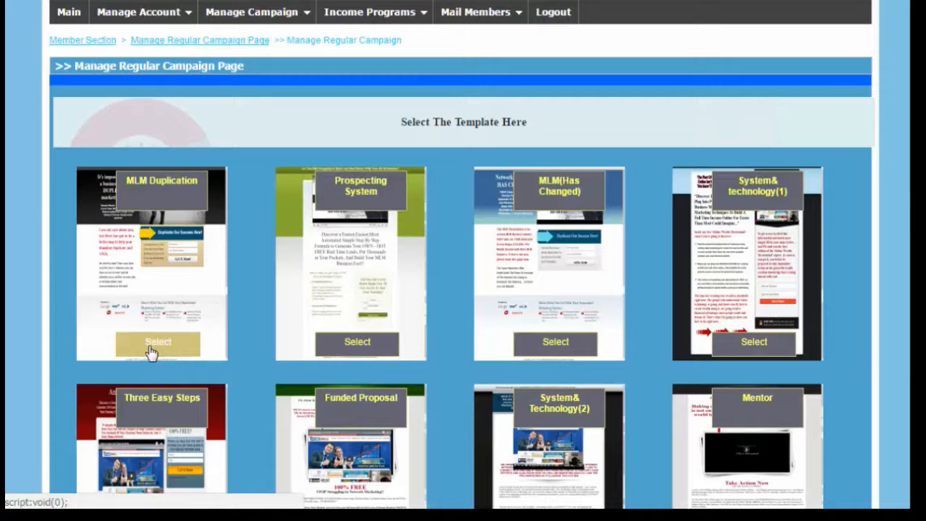
Name the new campaign "Facebook ad" and leave the Google Analytics code empty
scroll(151, 353, "down", 4)
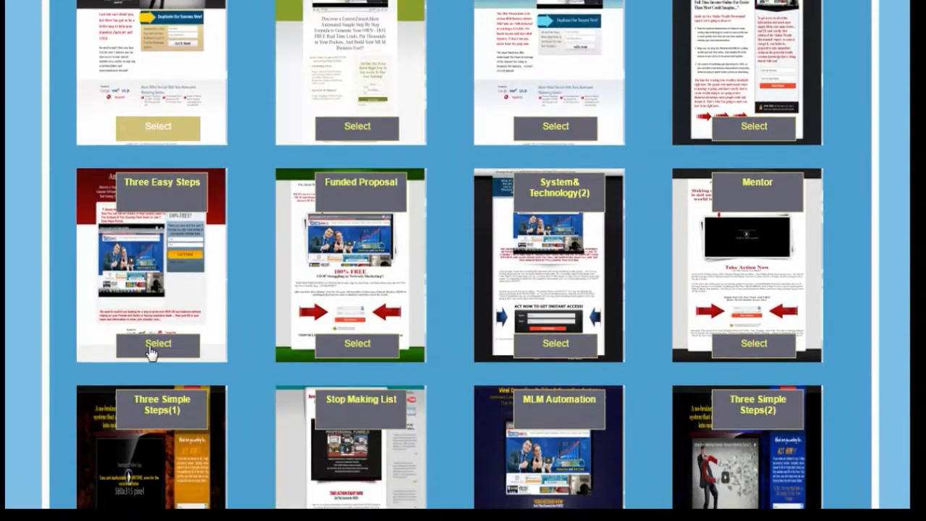
scroll(150, 352, "down", 4)
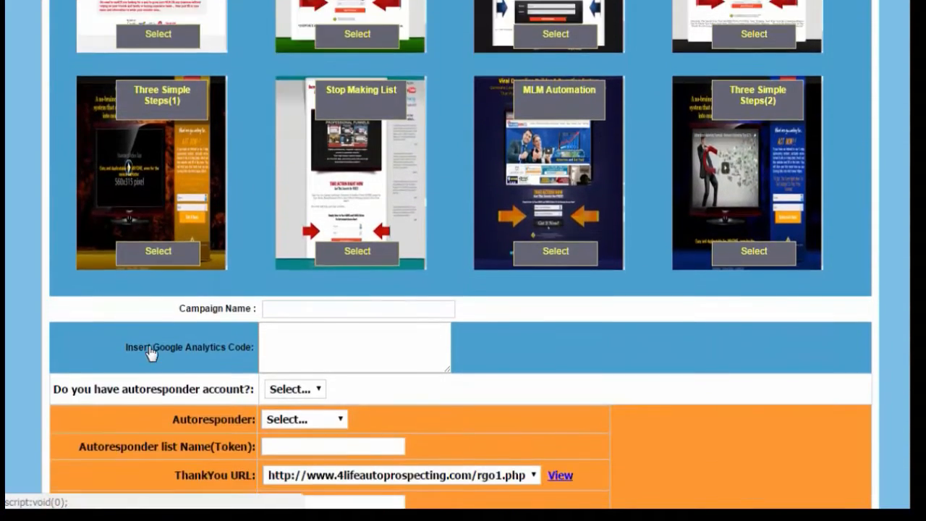
scroll(151, 352, "down", 2)
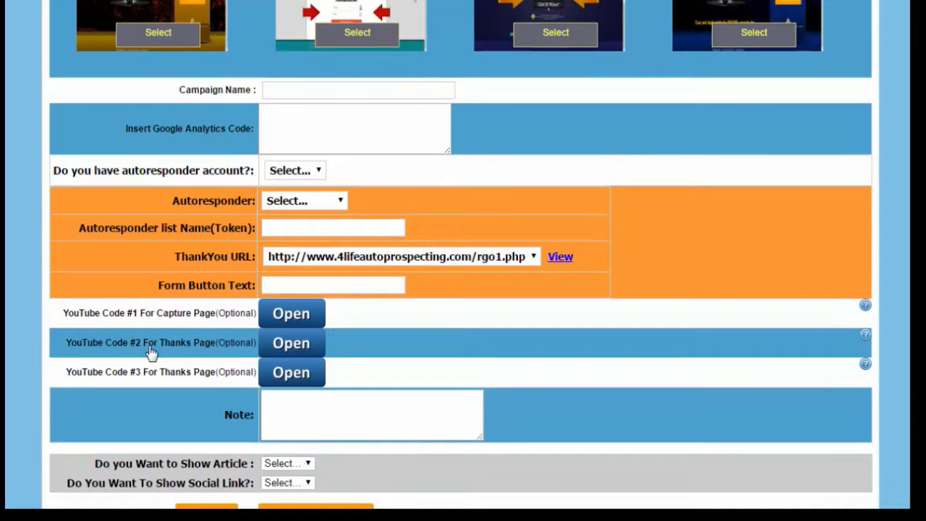
left_click(288, 90)
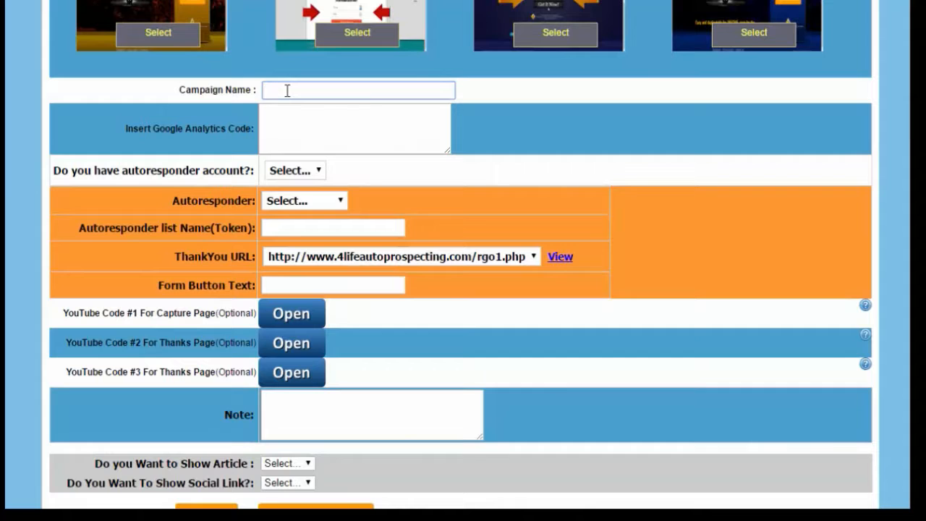
type("Fac")
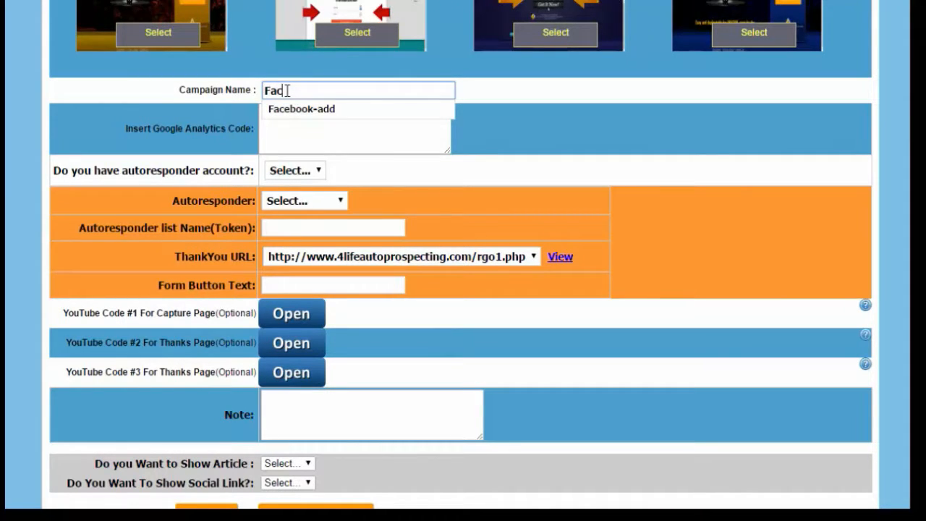
type("ebook ")
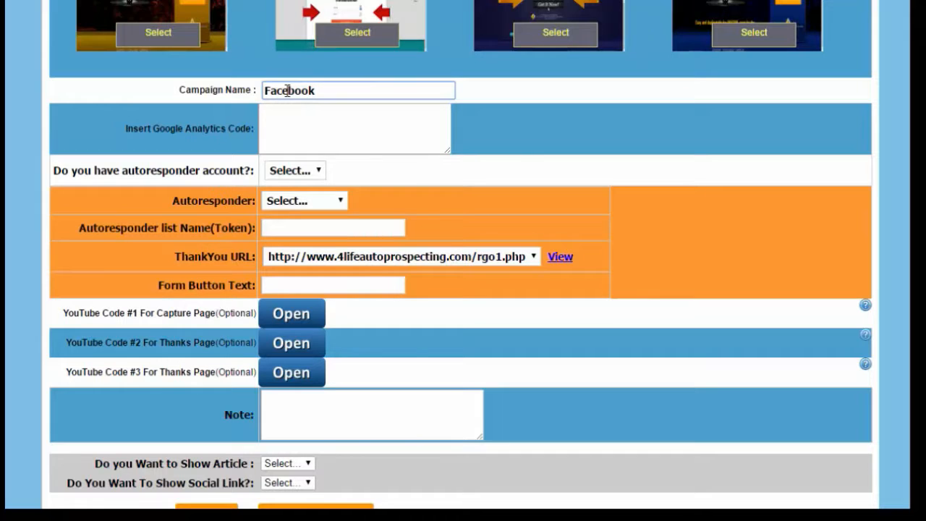
type("ad")
left_click(274, 118)
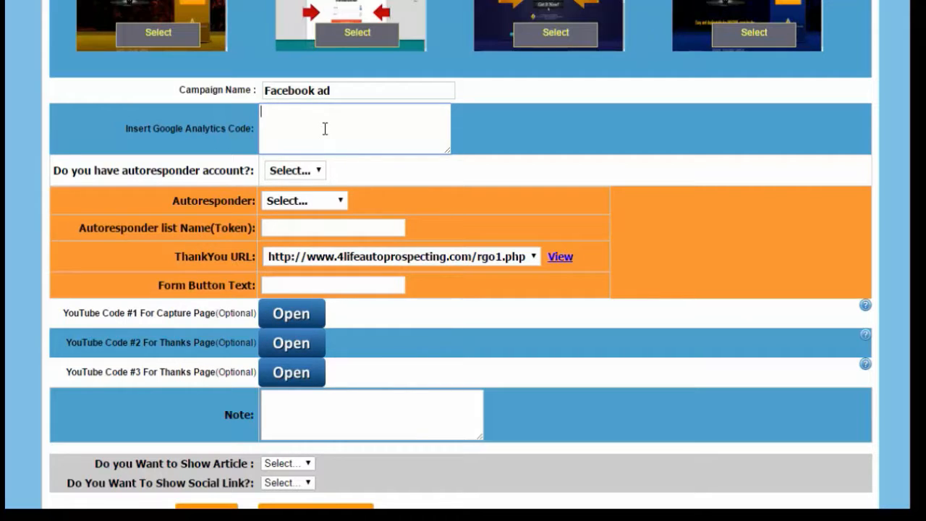
Answer Yes to the question about having an autoresponder account
left_click(318, 172)
left_click(318, 172)
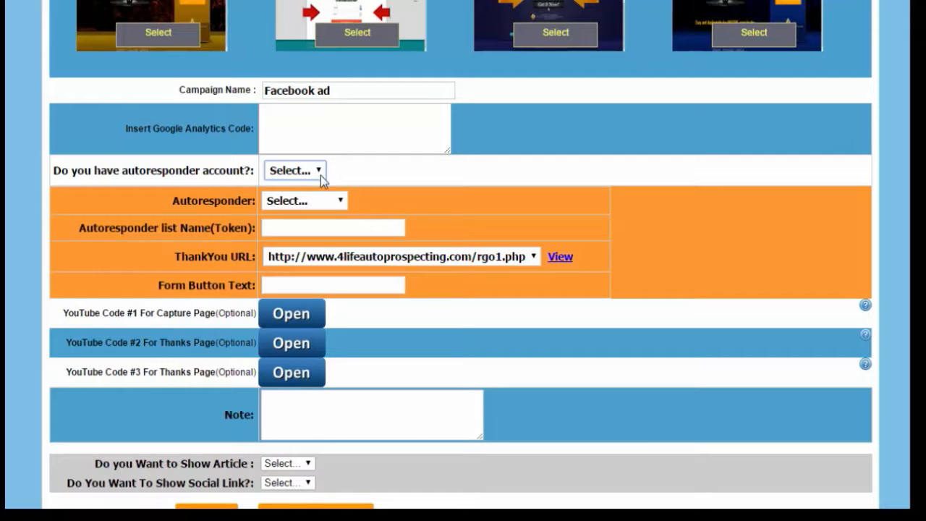
left_click(320, 170)
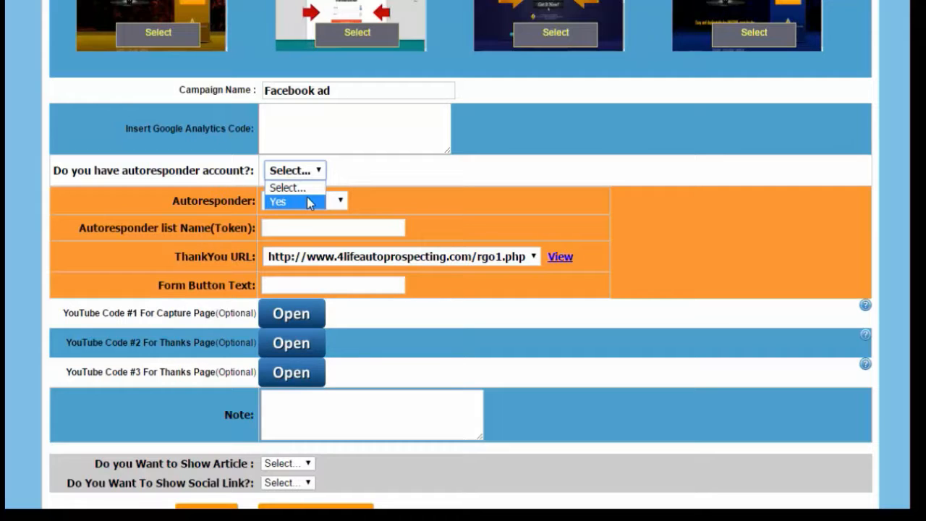
left_click(343, 203)
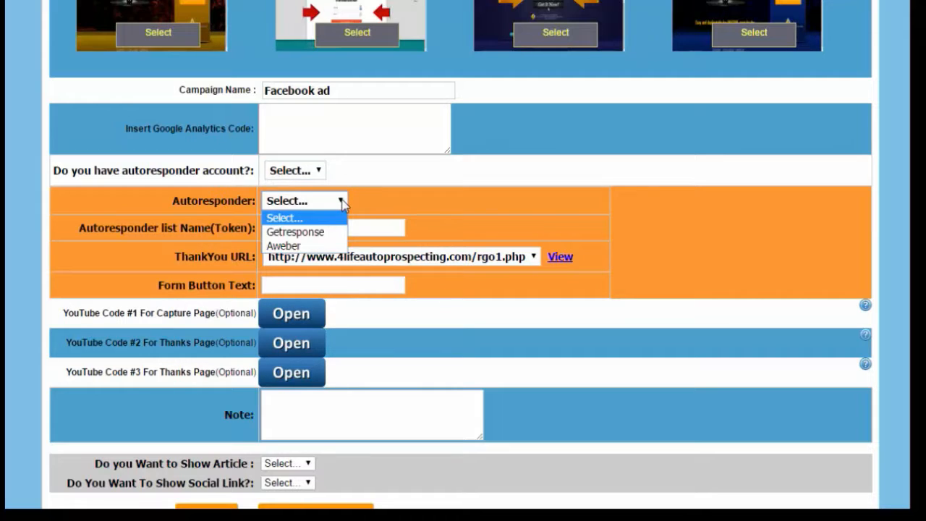
left_click(342, 202)
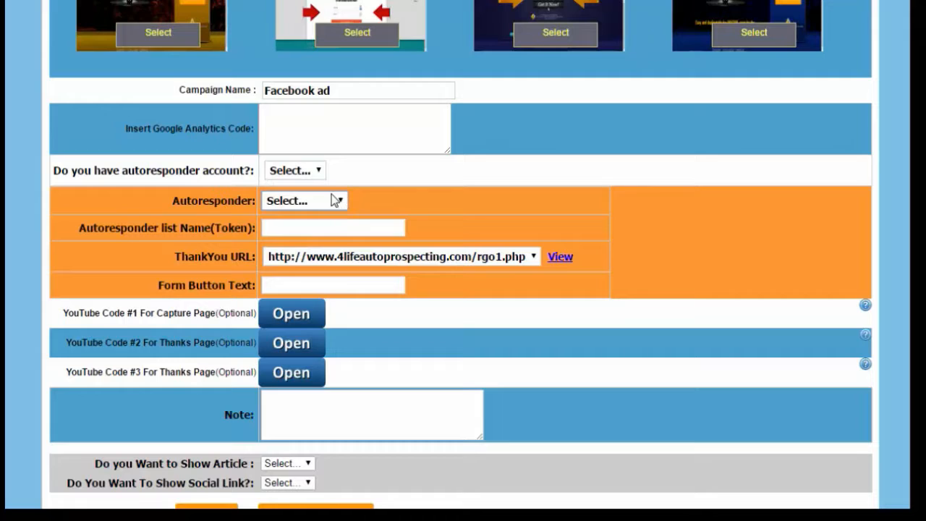
left_click(321, 170)
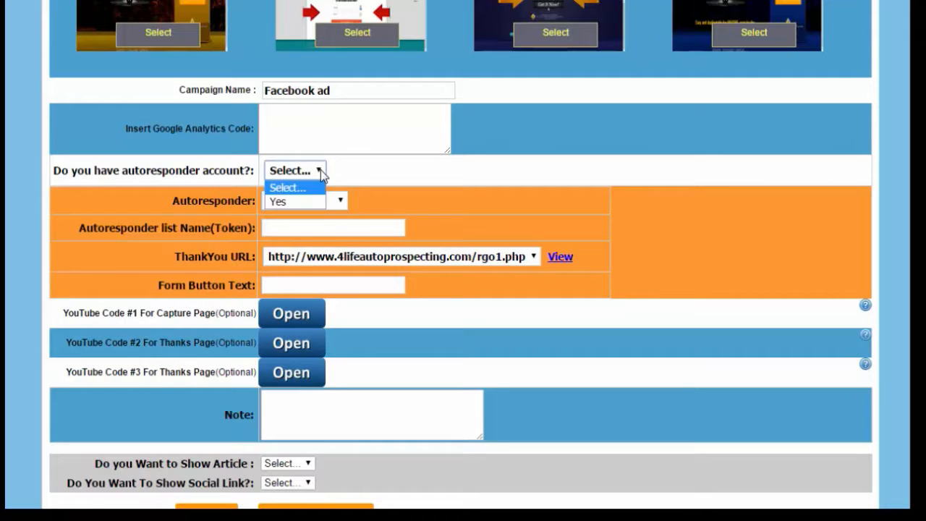
left_click(296, 202)
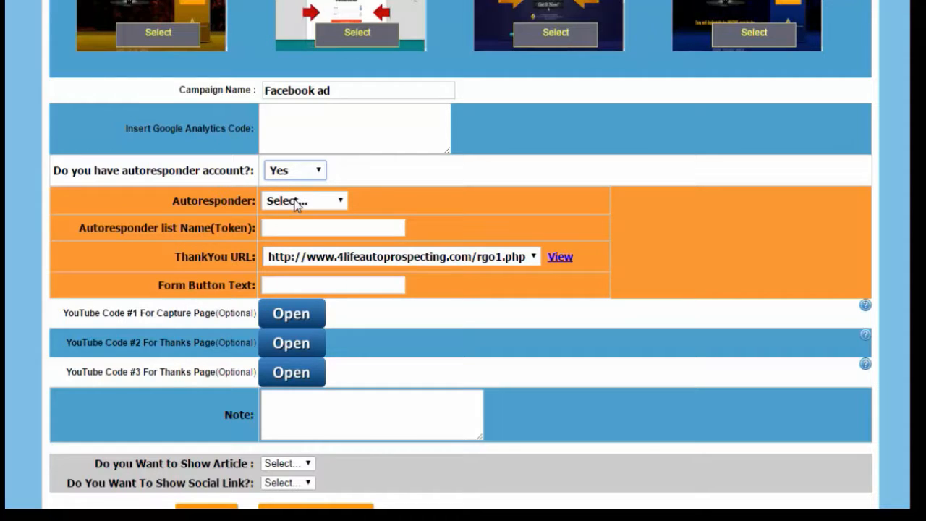
left_click(321, 169)
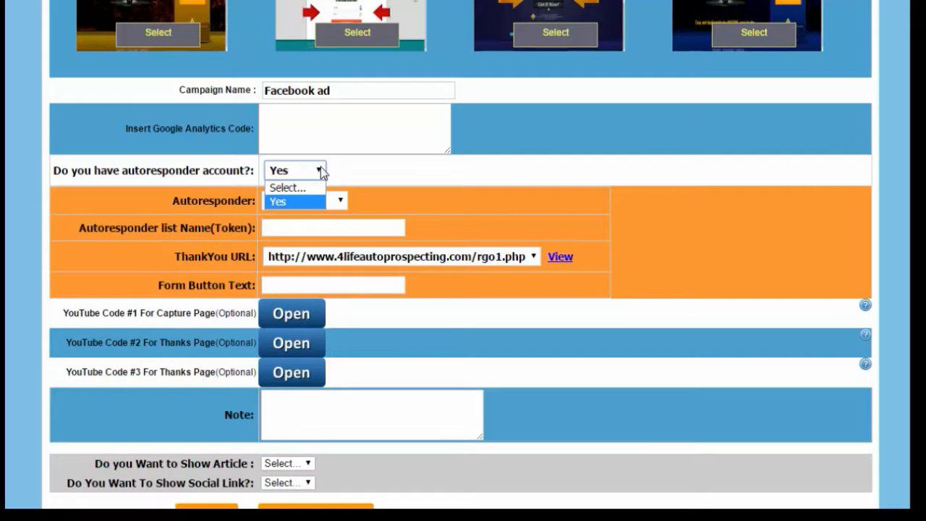
left_click(321, 169)
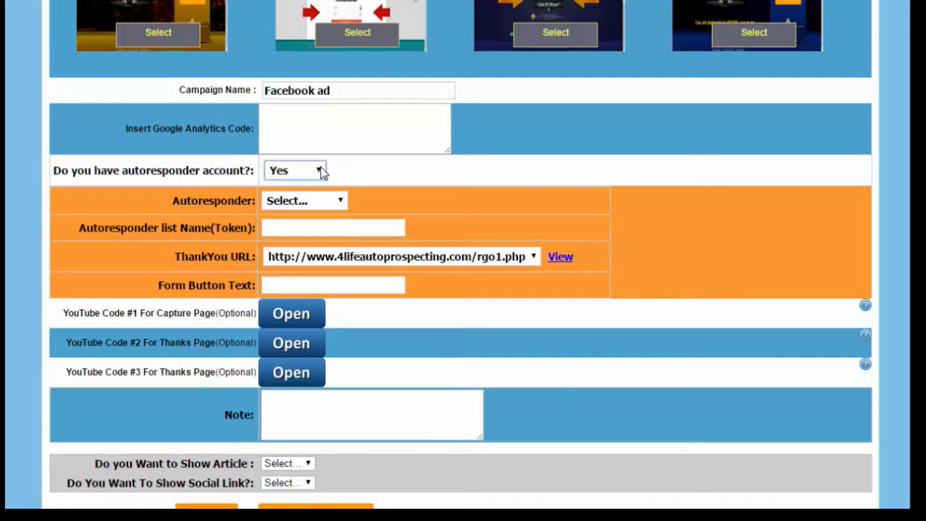
Set the autoresponder to Getresponse and activate the Autoresponder list Name (Token) field
left_click(341, 202)
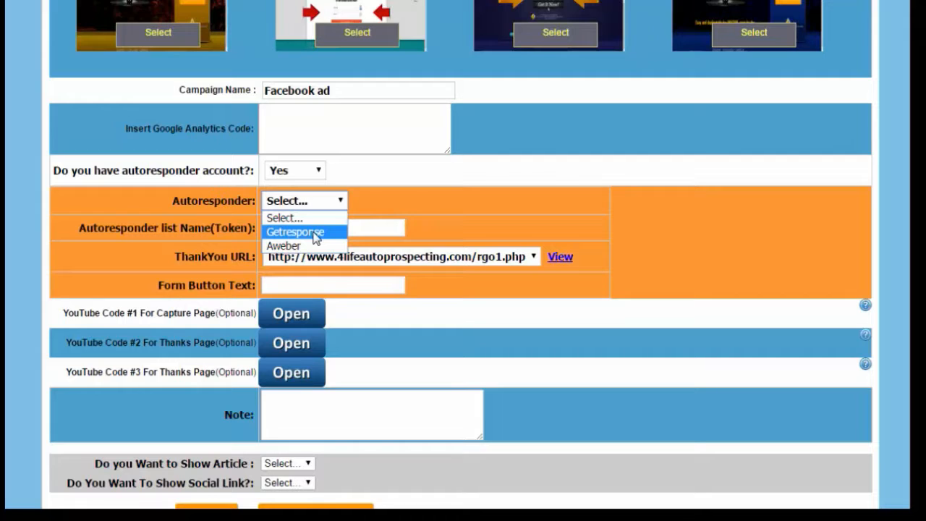
left_click(316, 235)
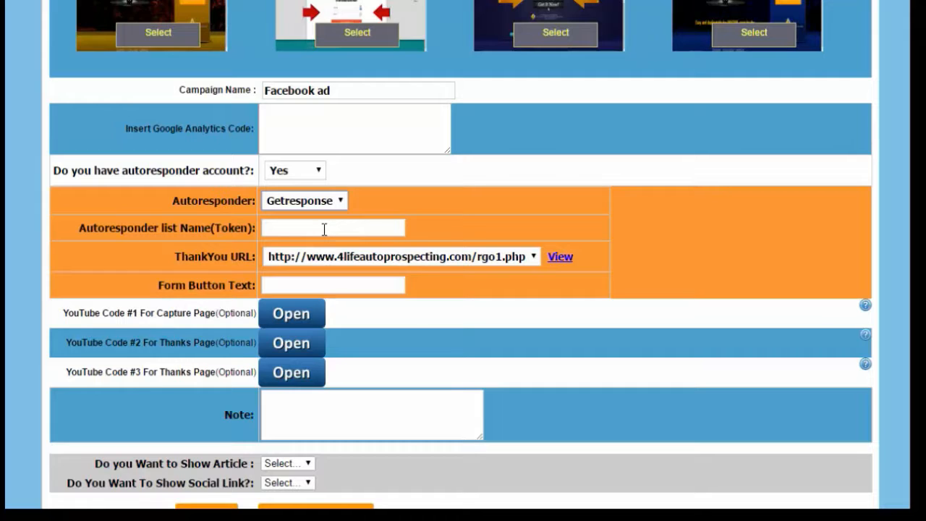
left_click(324, 229)
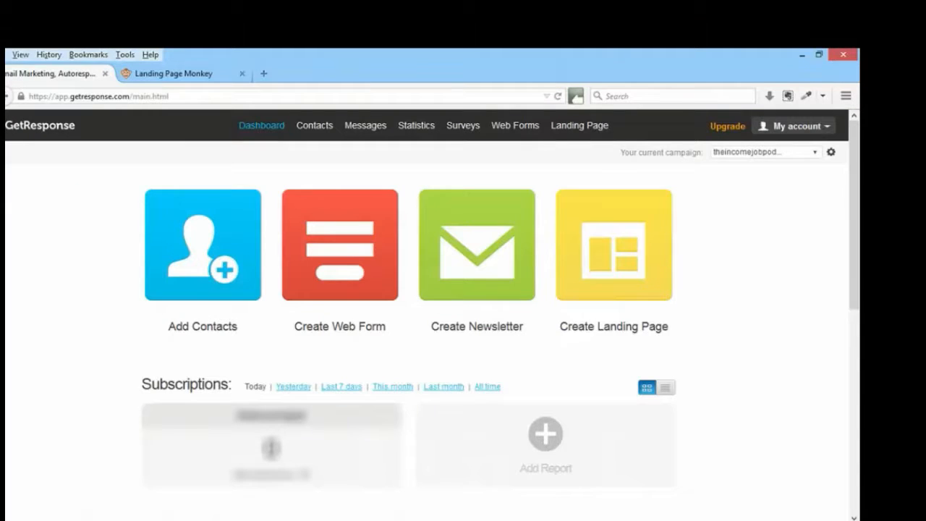
In GetResponse, make 120aday the current campaign
left_click(810, 152)
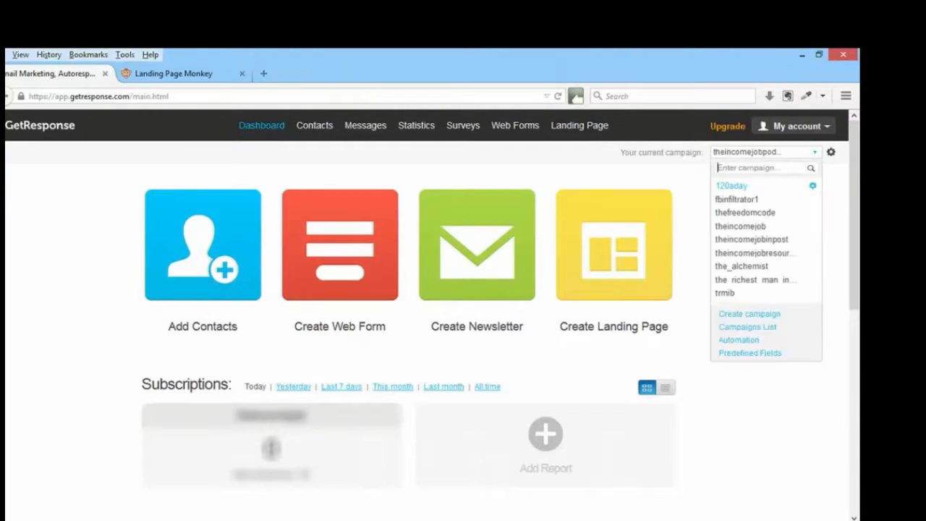
left_click(732, 186)
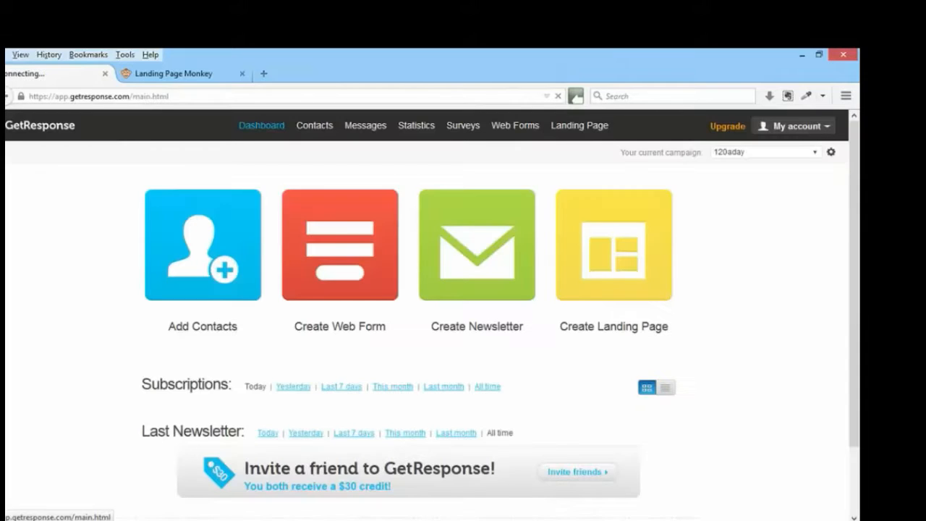
mouse_move(315, 126)
Open the list of all GetResponse campaigns and copy the default campaign's token
left_click(767, 152)
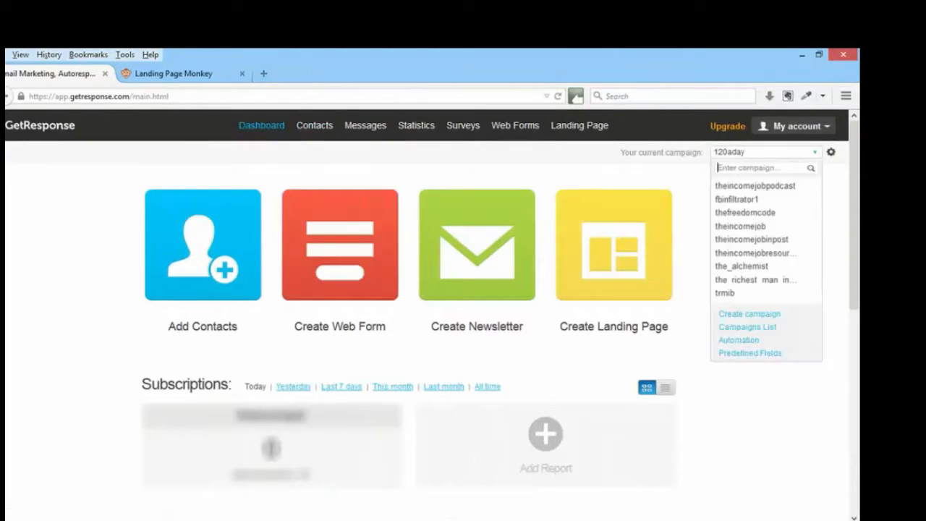
left_click(747, 327)
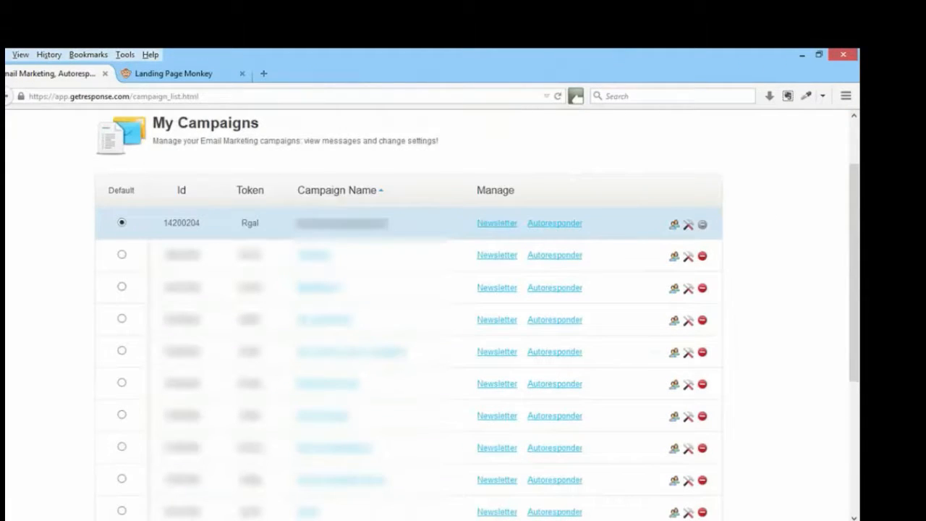
left_click_drag(260, 223, 242, 223)
right_click(250, 228)
left_click(281, 236)
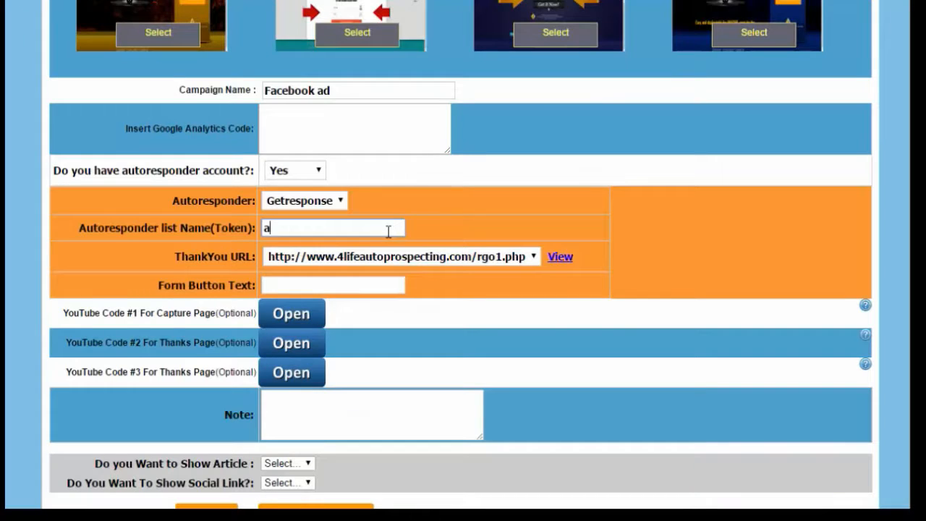
type("rga")
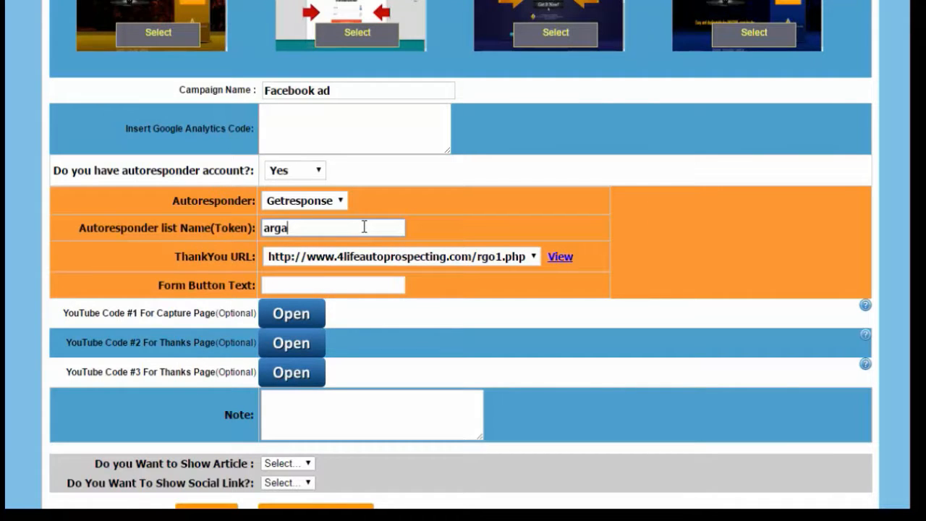
left_click(536, 258)
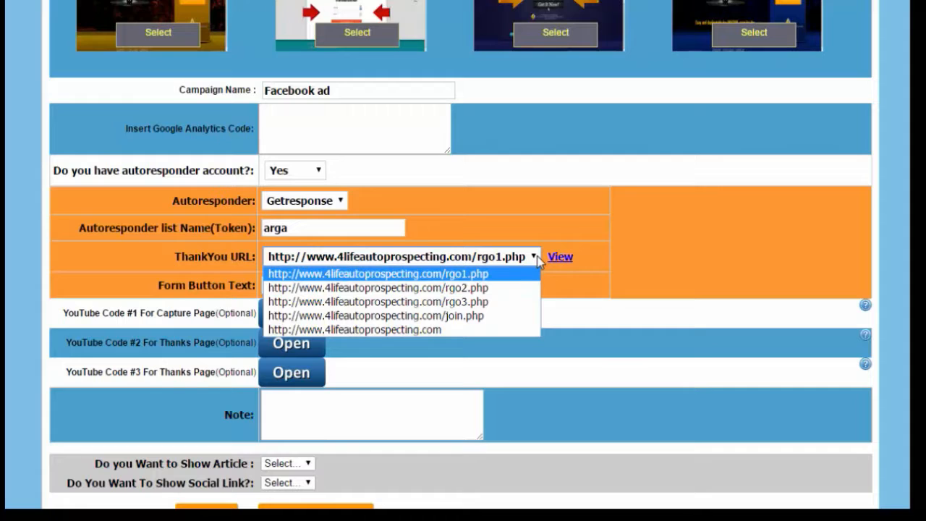
left_click(536, 258)
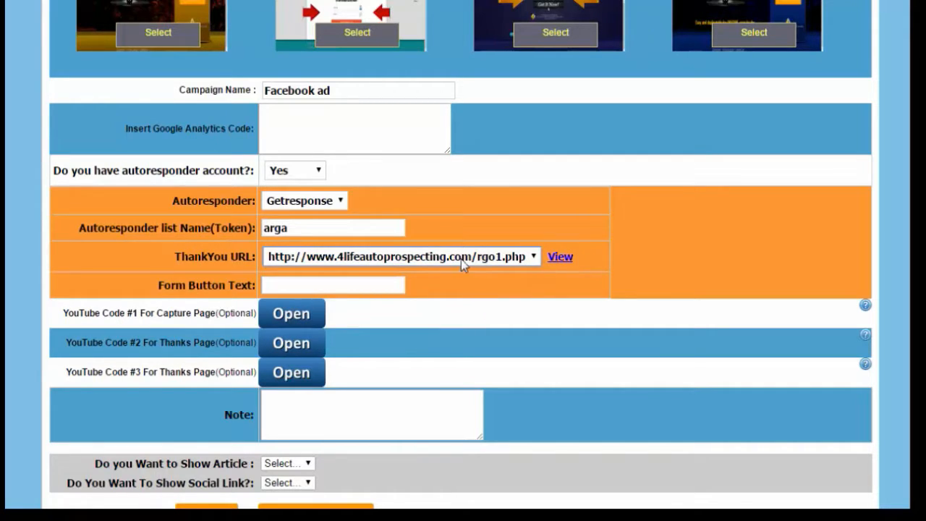
Set the form button text to "Accesss now"
left_click(401, 286)
type("Ge")
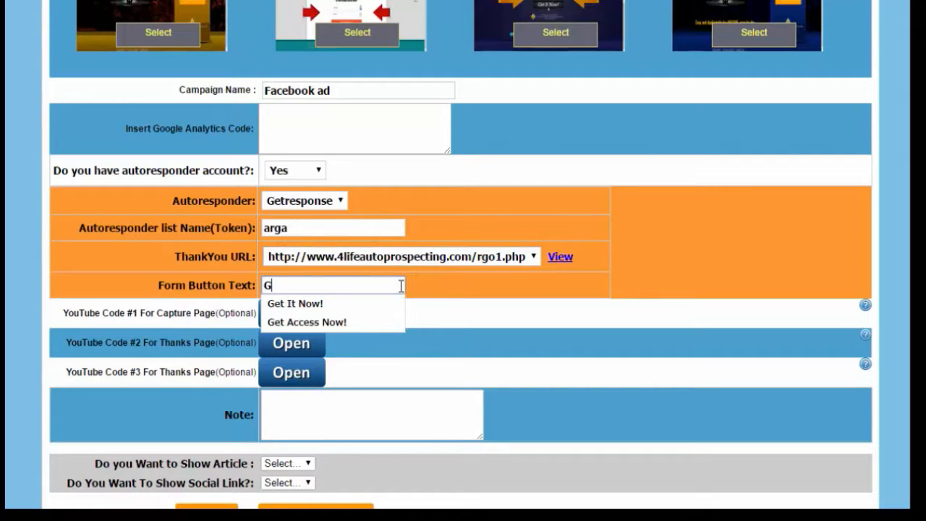
key("BackSpace")
key("BackSpace")
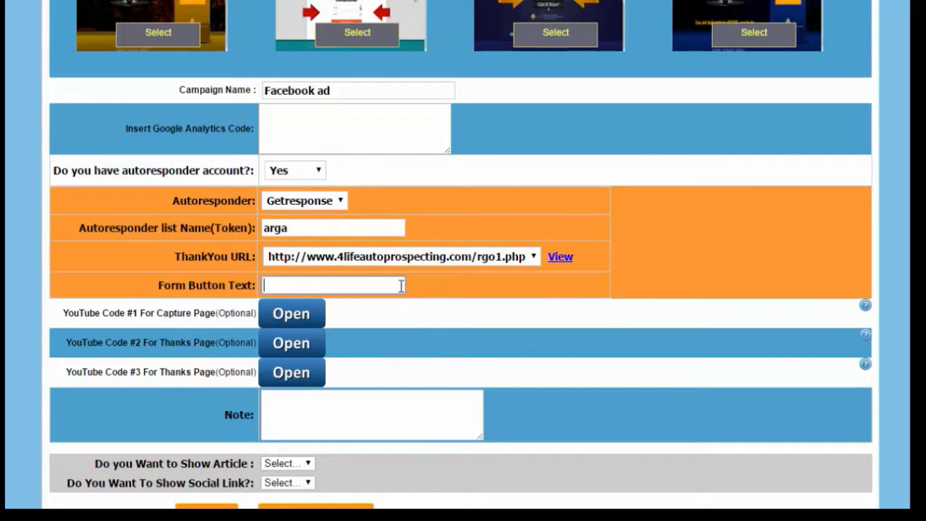
type("Accesss now")
Expand and collapse the three optional YouTube code fields for the capture and thanks pages, leaving them empty
left_click(311, 315)
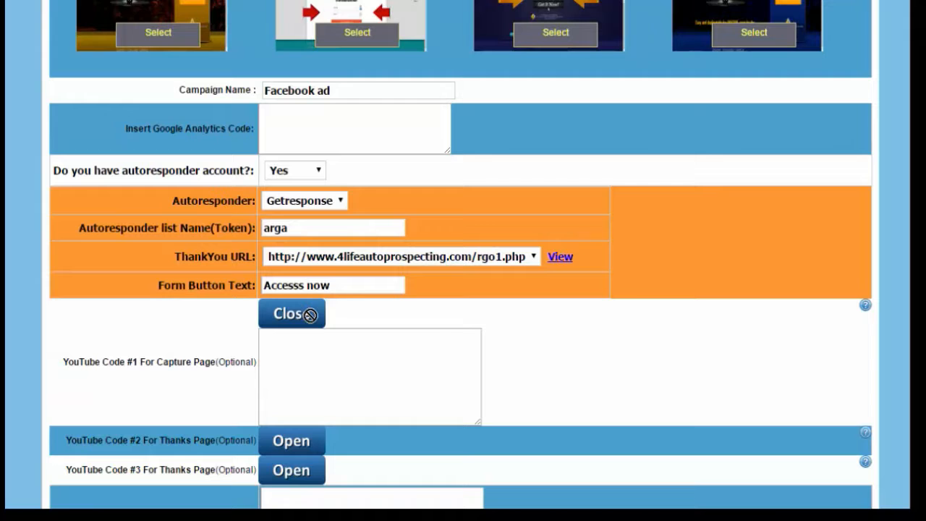
left_click(311, 318)
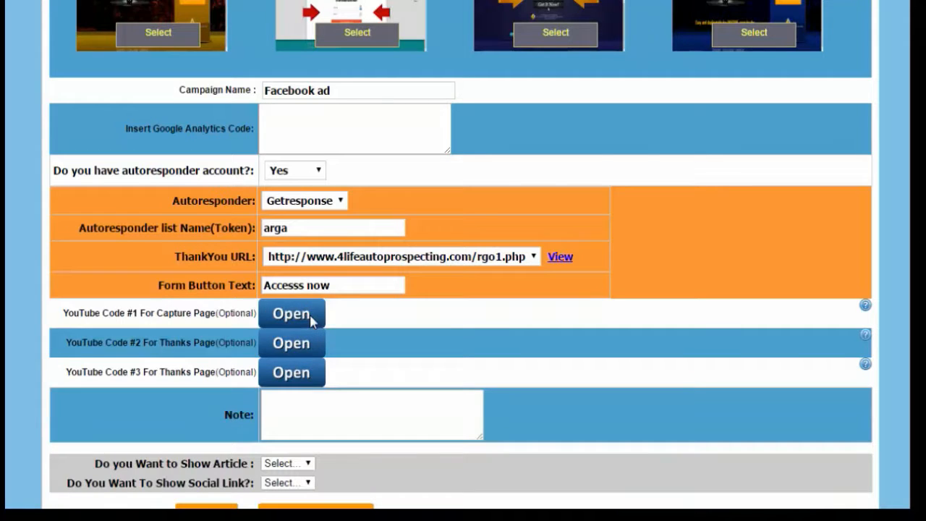
left_click(312, 321)
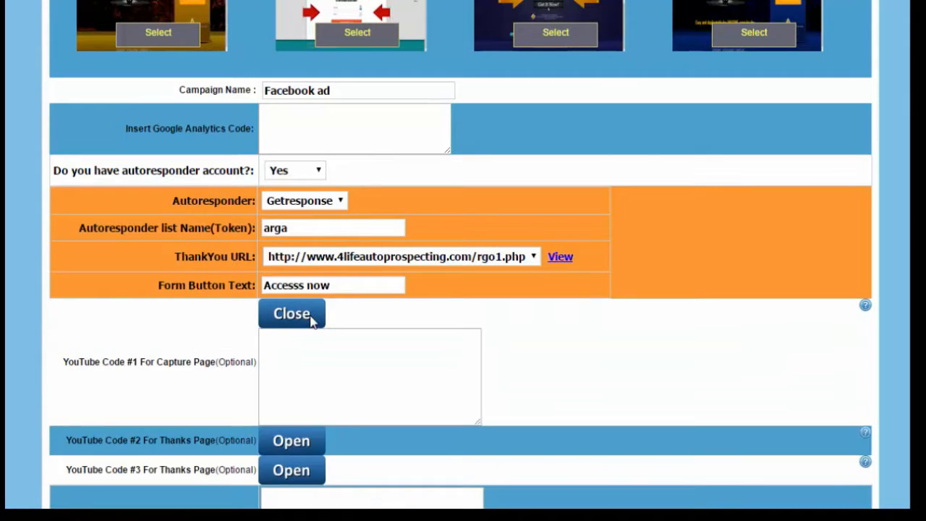
left_click(312, 321)
left_click(304, 347)
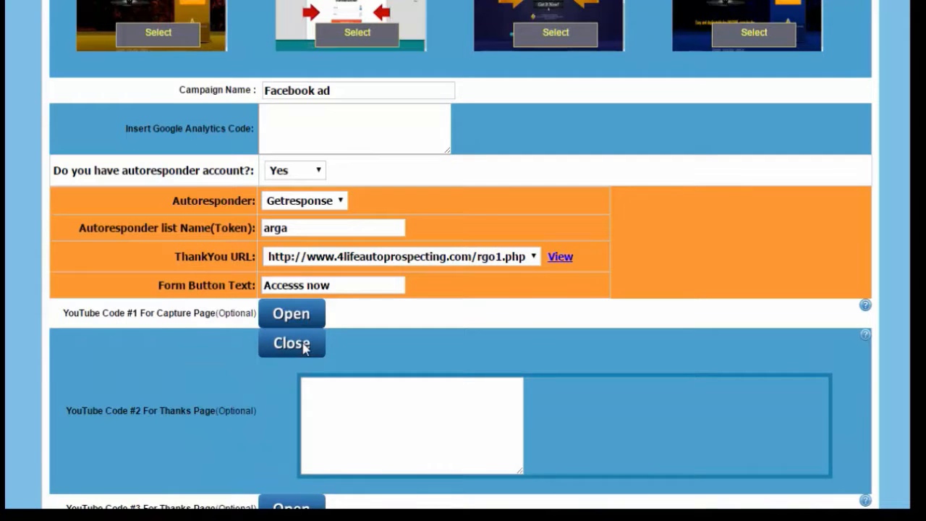
left_click(304, 347)
left_click(302, 381)
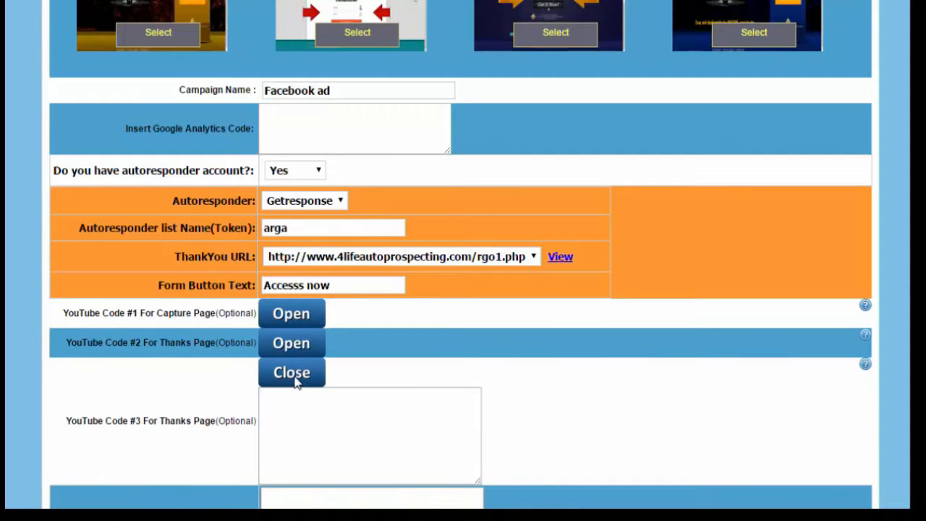
left_click(295, 374)
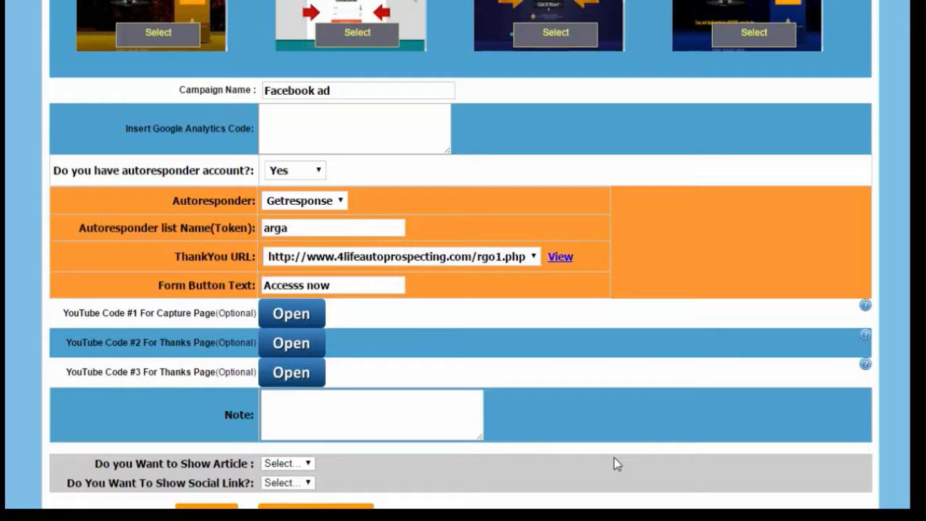
Look at the Note field and the choices for showing an article without entering anything
scroll(614, 458, "down", 2)
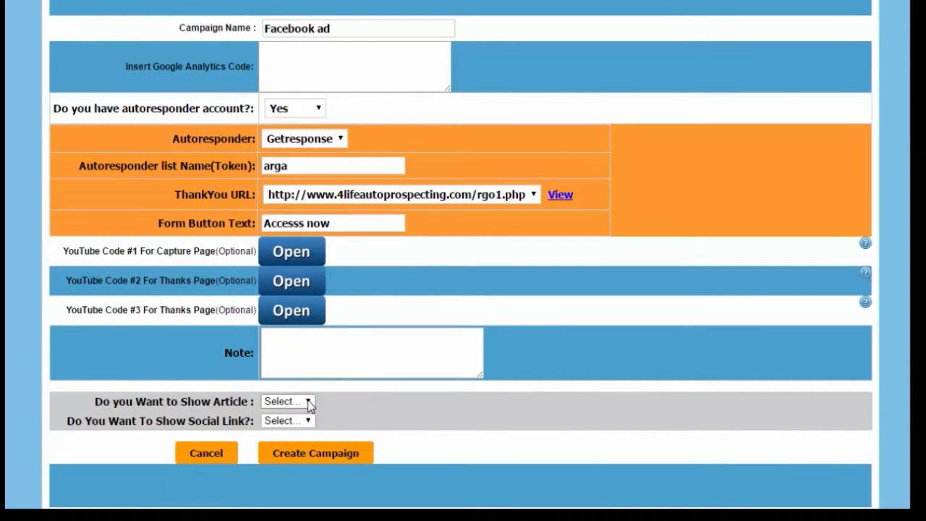
left_click(309, 350)
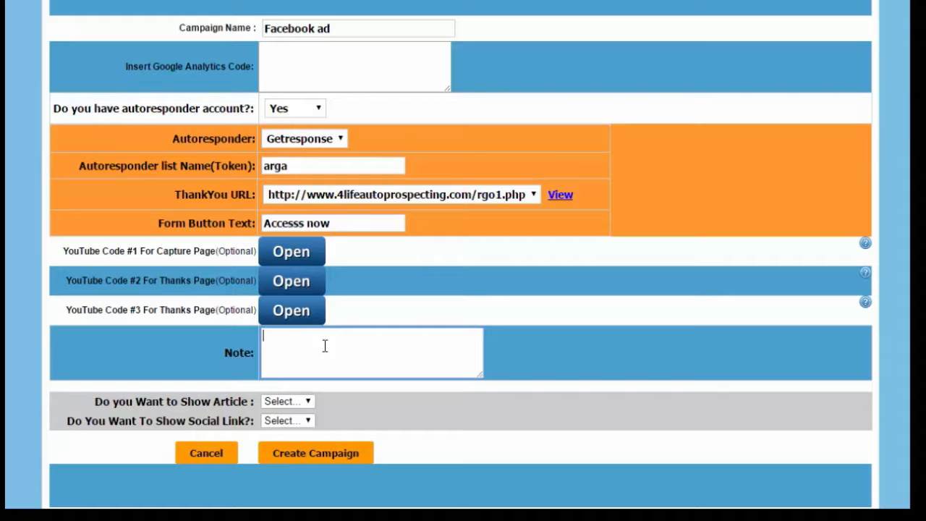
left_click(310, 406)
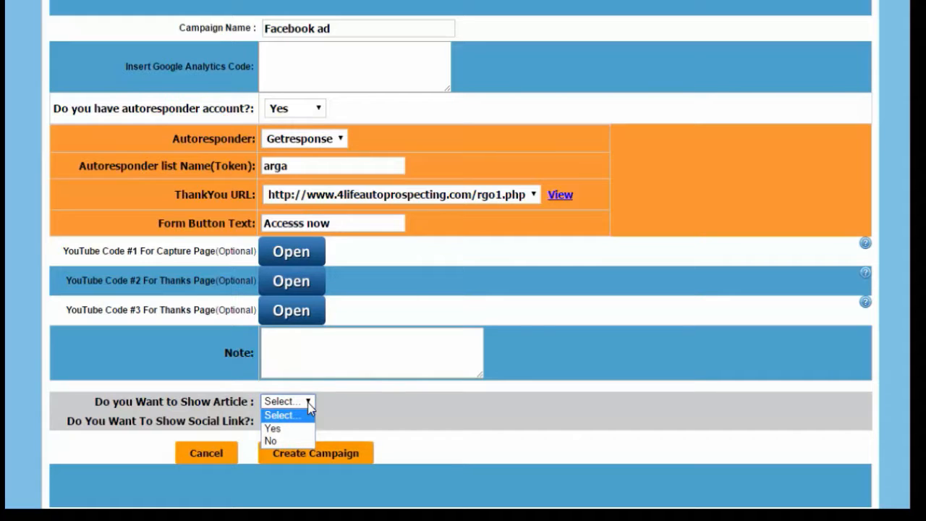
left_click(309, 407)
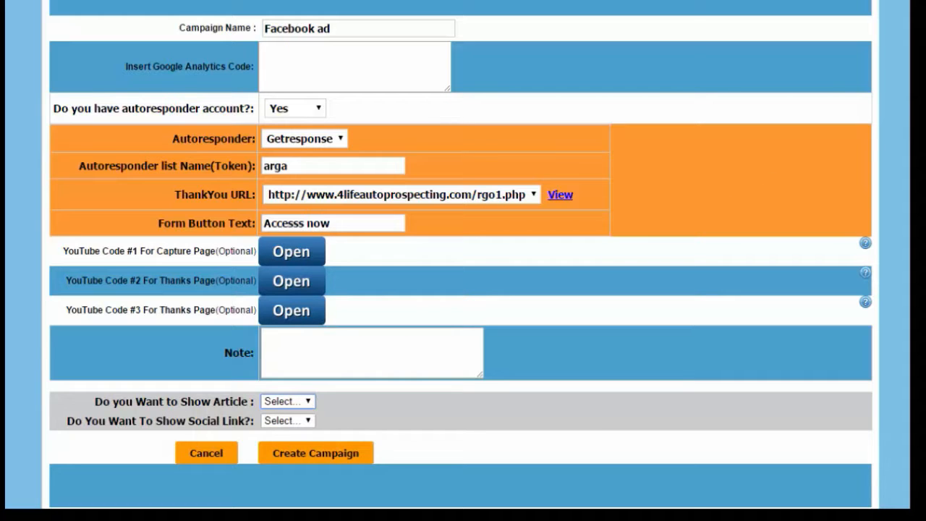
Examine the campaign management options for adding and viewing article groups and link groups
scroll(461, 260, "up", 10)
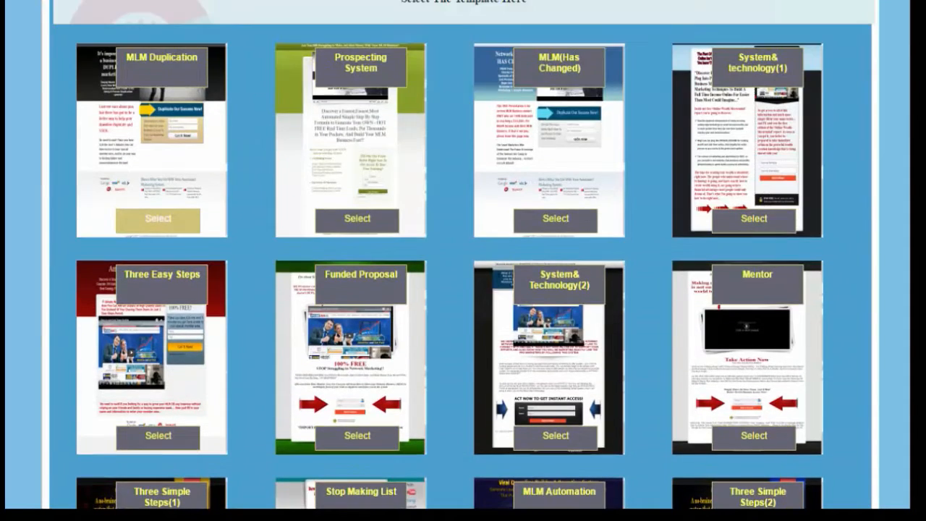
scroll(301, 174, "up", 5)
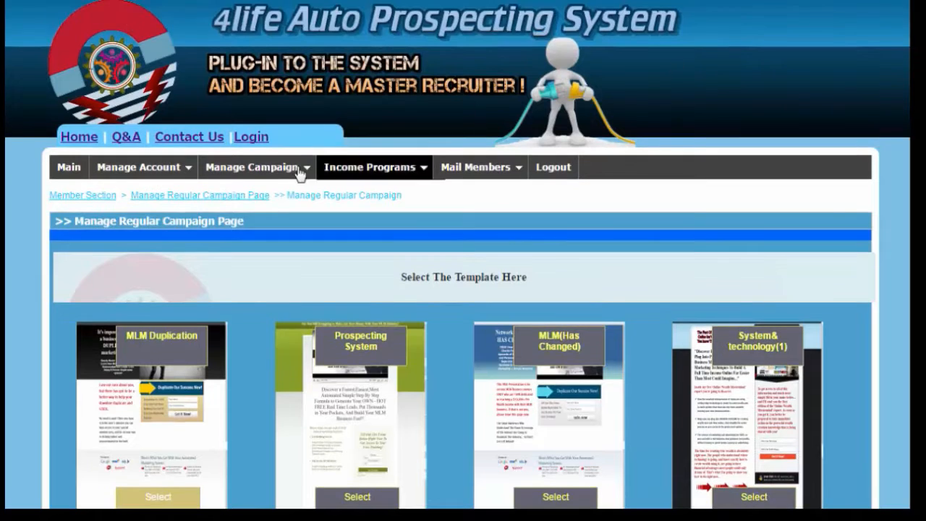
mouse_move(300, 174)
mouse_move(279, 213)
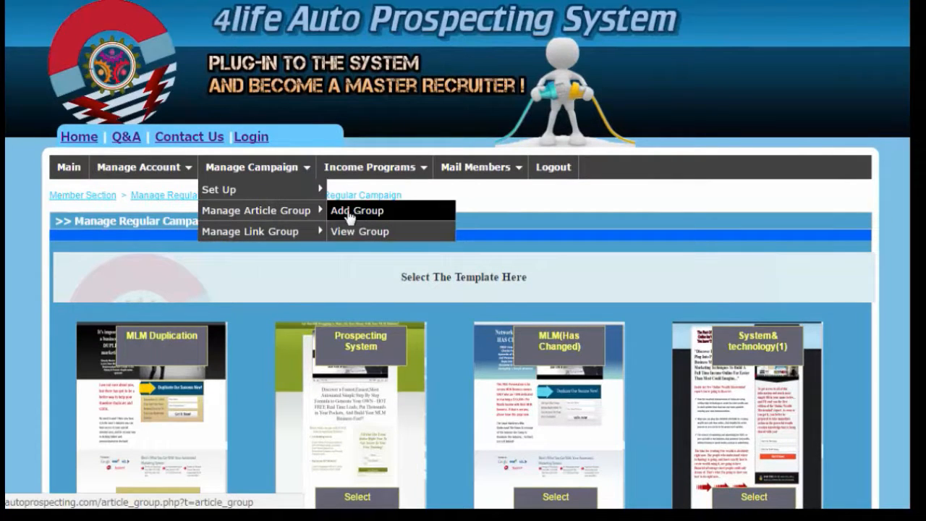
mouse_move(299, 232)
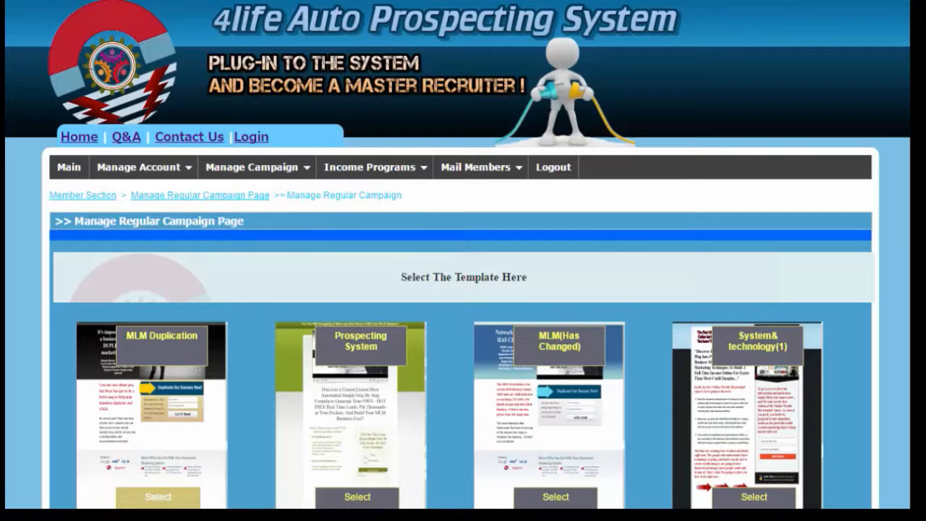
Answer No to showing an article and to showing social links, and create the campaign
scroll(463, 289, "down", 12)
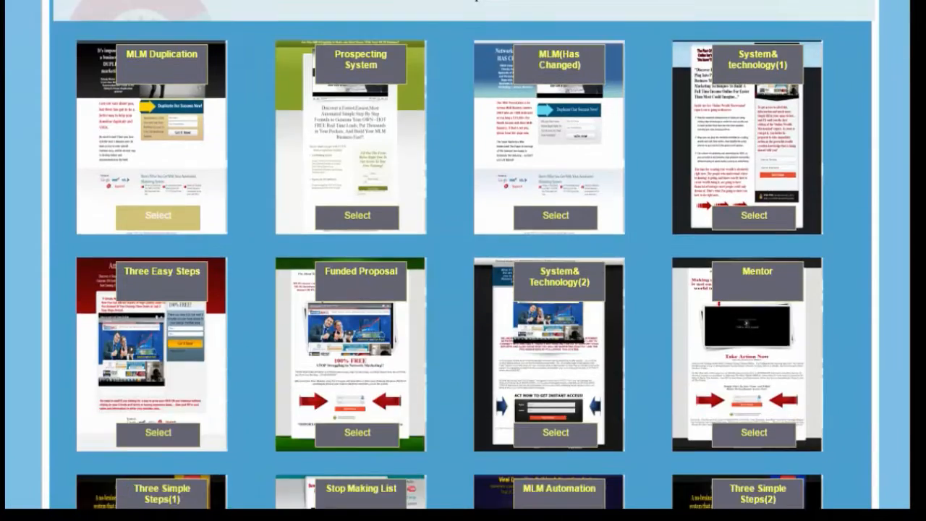
scroll(445, 397, "down", 3)
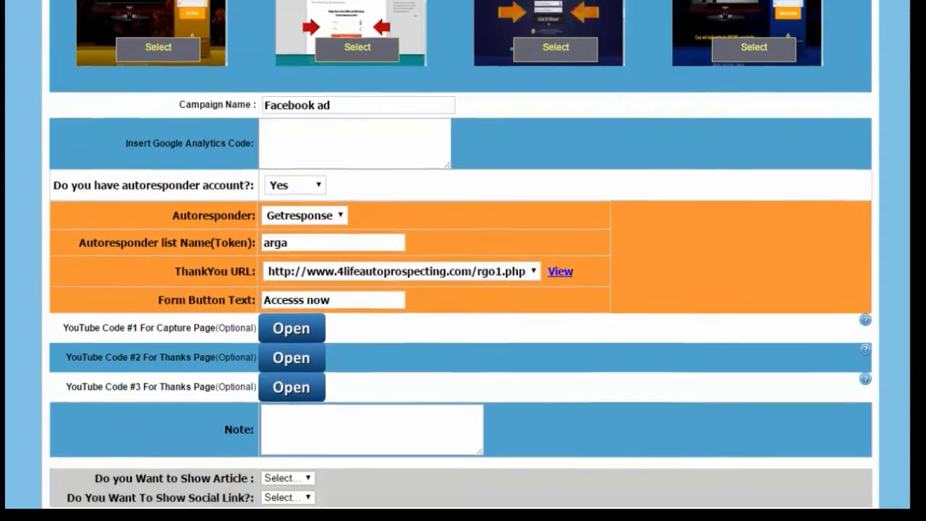
left_click(300, 398)
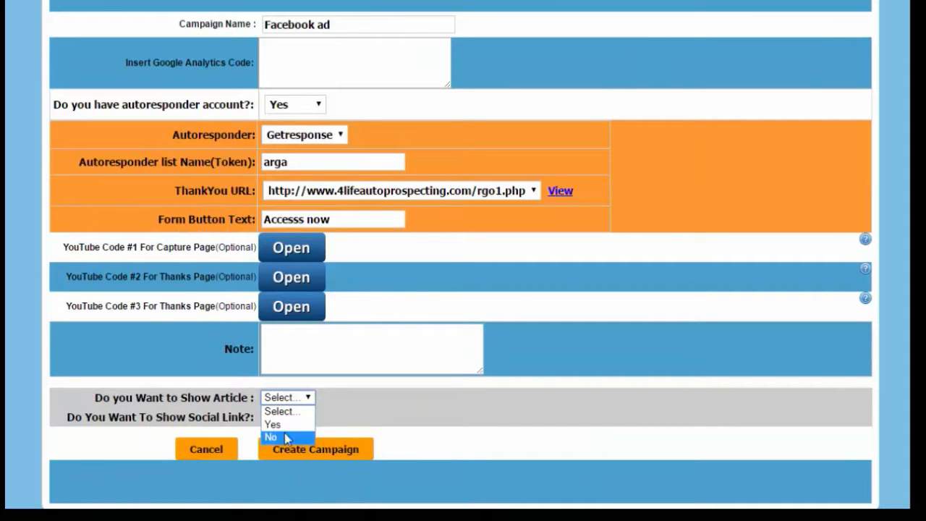
left_click(284, 438)
left_click(308, 417)
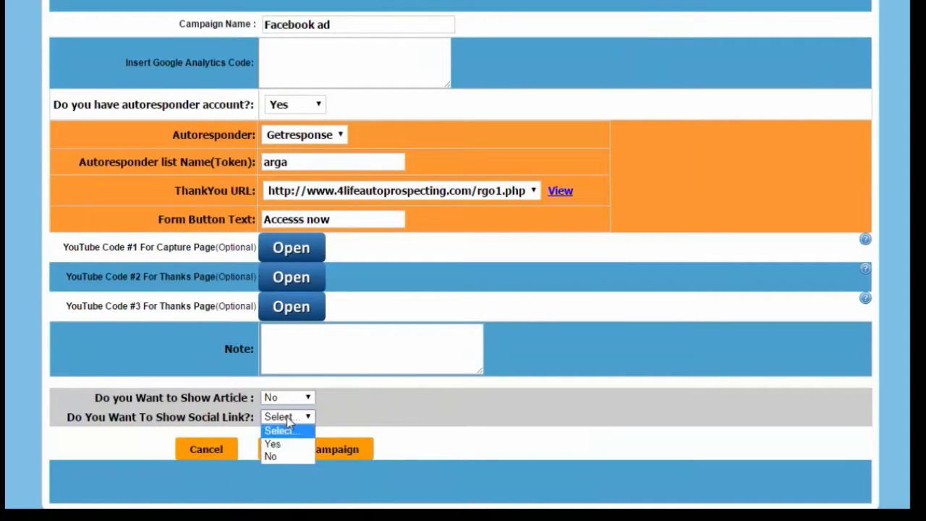
left_click(288, 457)
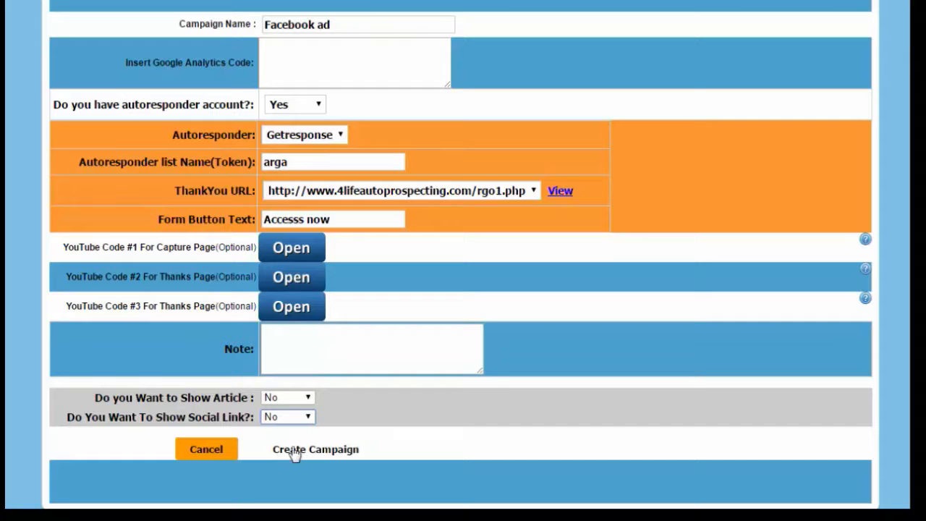
left_click(295, 450)
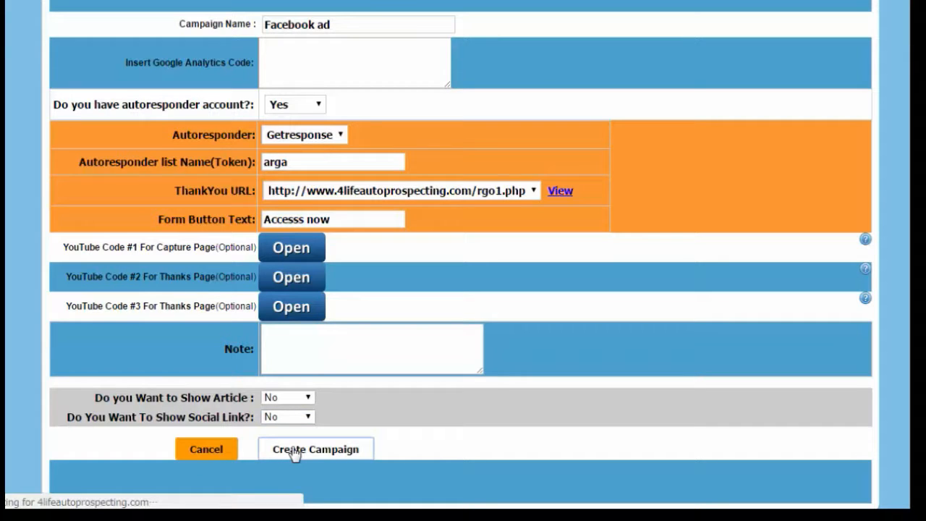
Locate the new Facebook ad campaign in the regular campaign list and highlight its name
scroll(293, 454, "down", 1)
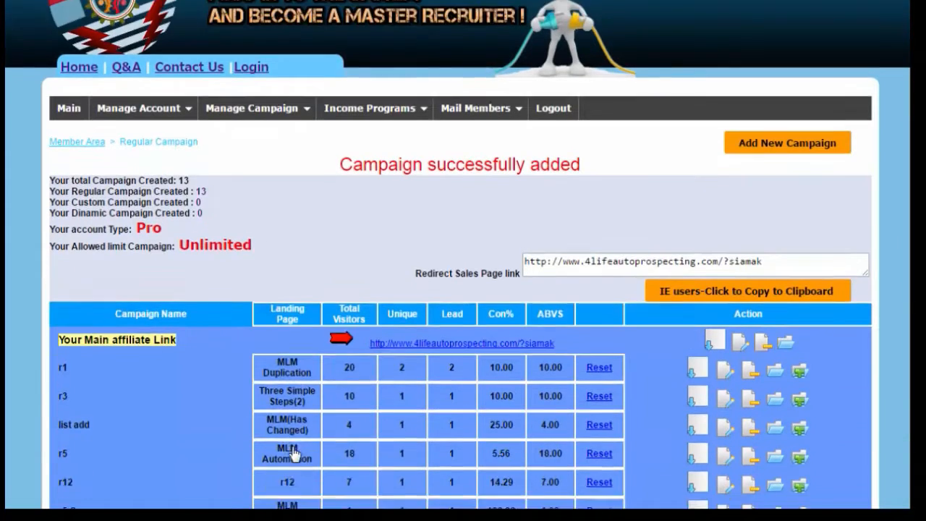
scroll(293, 454, "down", 3)
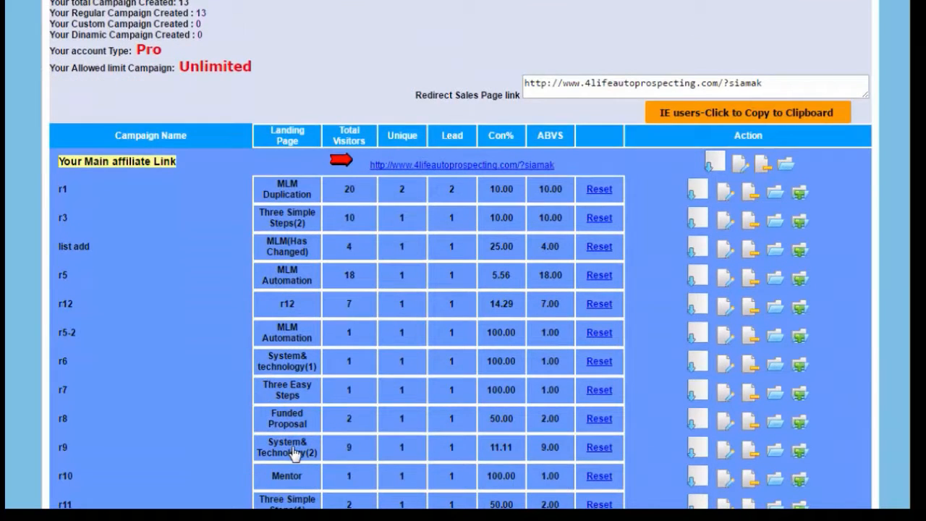
scroll(295, 454, "down", 2)
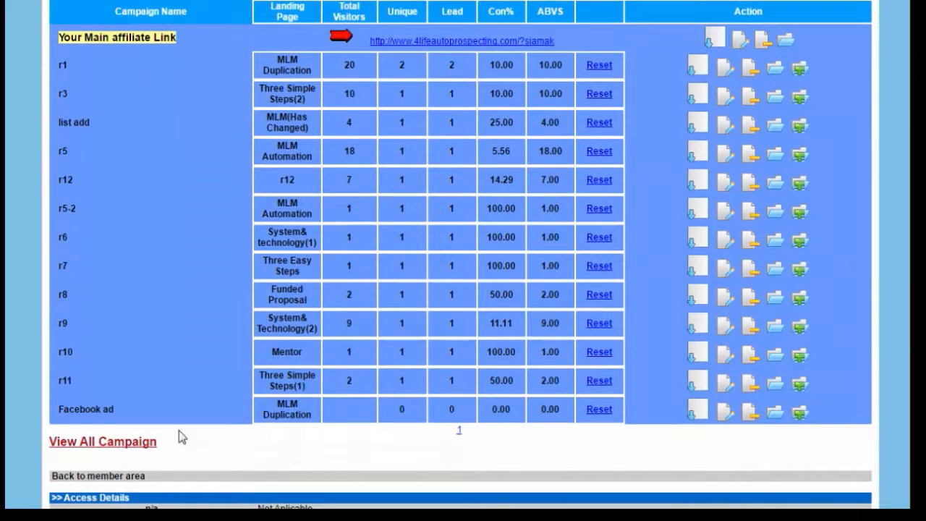
left_click_drag(58, 409, 120, 416)
left_click(133, 406)
left_click_drag(63, 414, 128, 413)
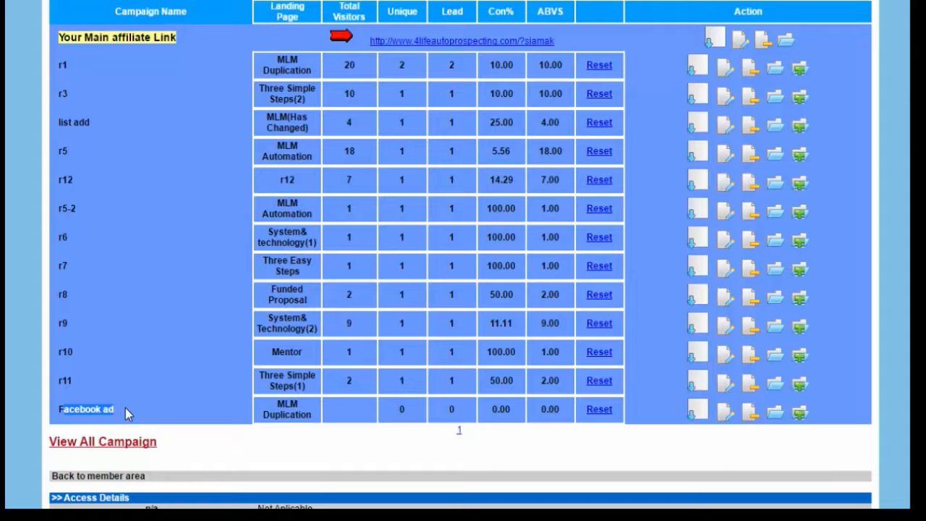
left_click(128, 413)
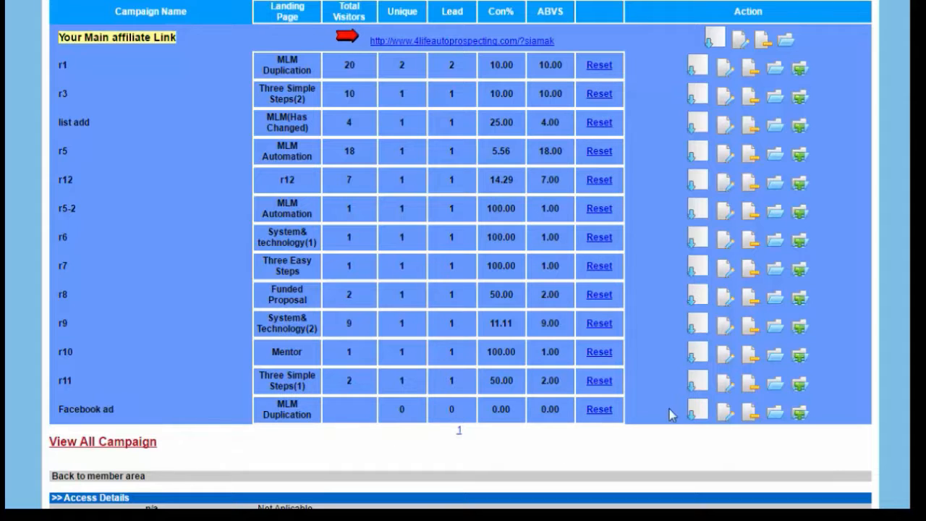